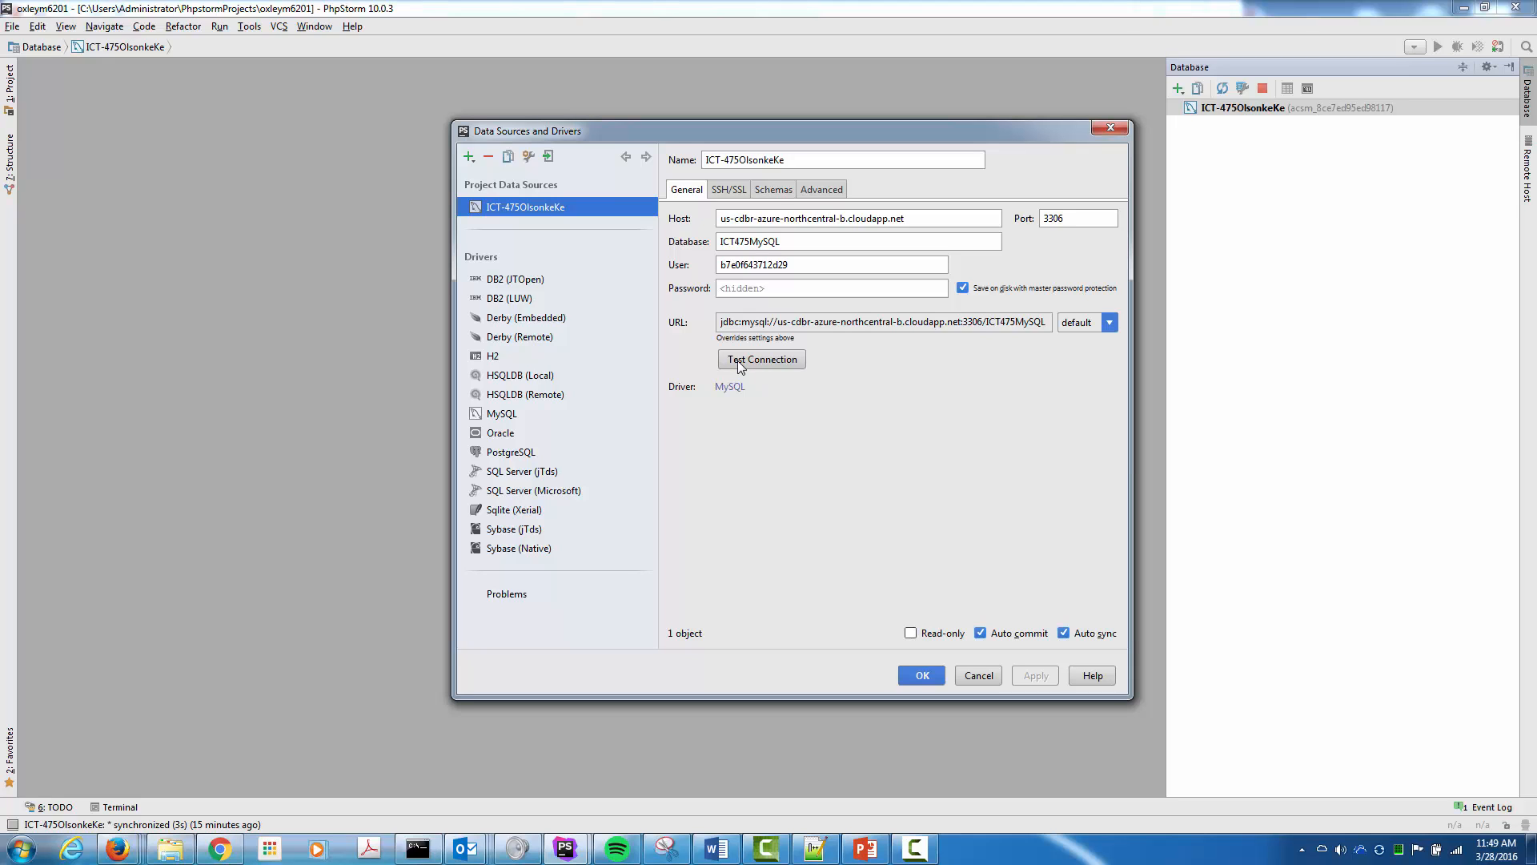
# Test the connection of the ICT-475OlsonkeKe data source and dismiss the credentials dialog
pyautogui.click(737, 361)
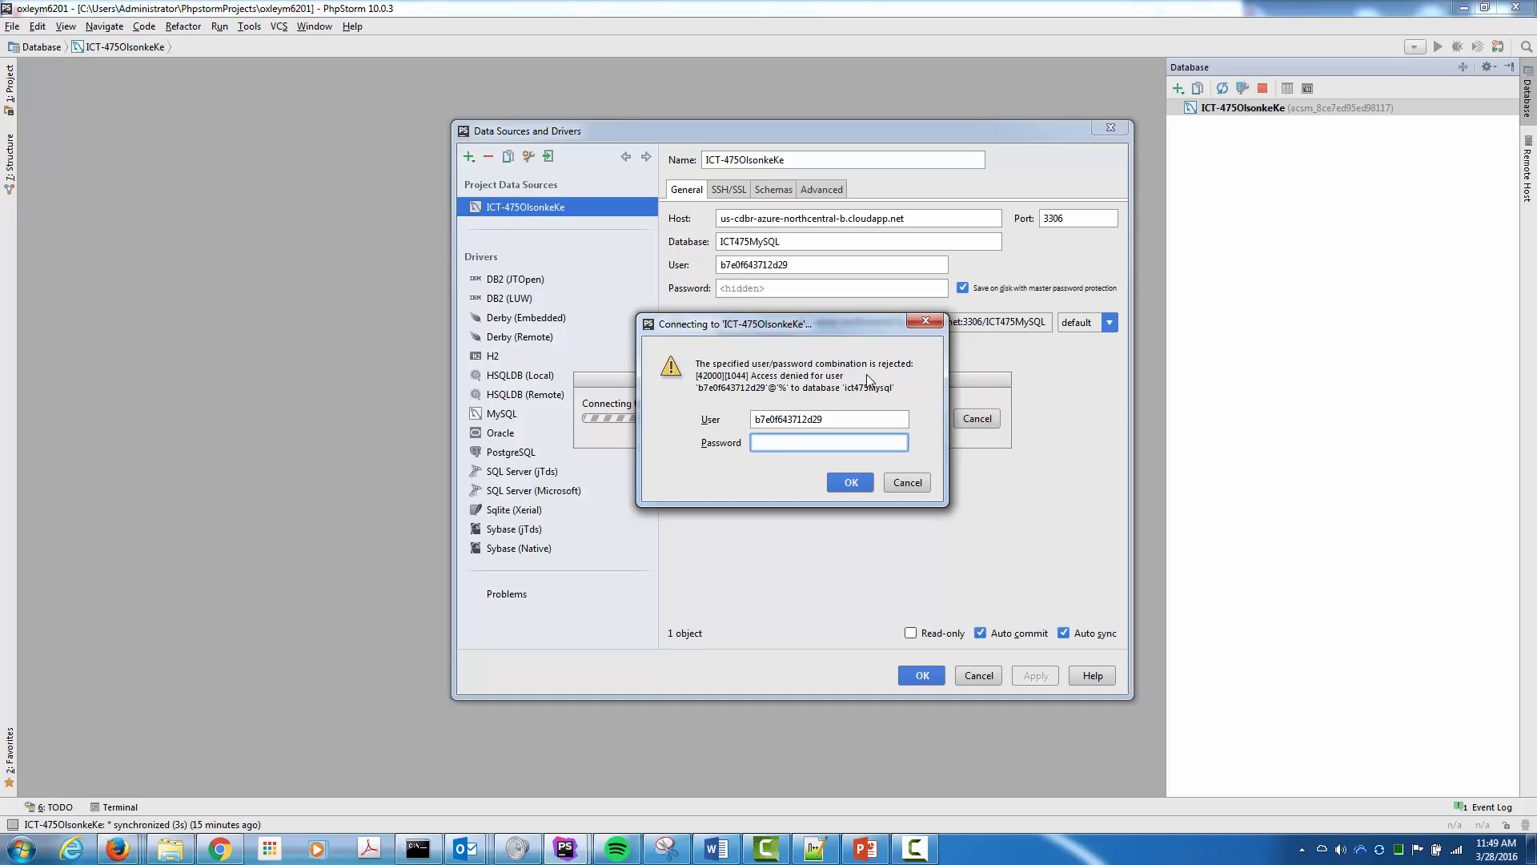
pyautogui.press('Escape')
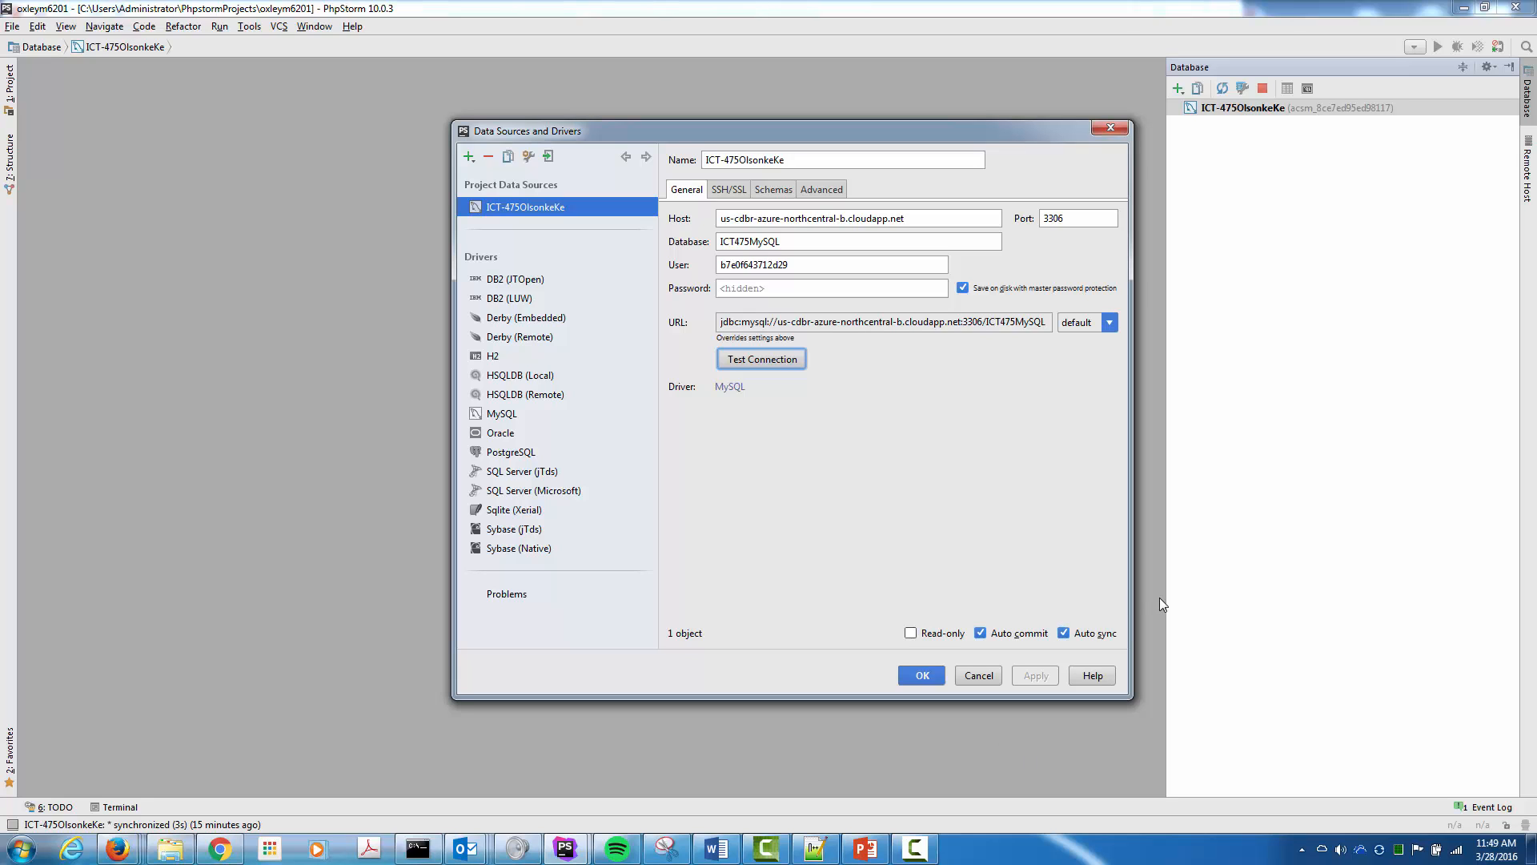
# Switch to the Azure portal in Firefox, open the first ICT475MySQL database's properties, and compare its database name with the connection string
pyautogui.hotkey('alt', 'Tab')
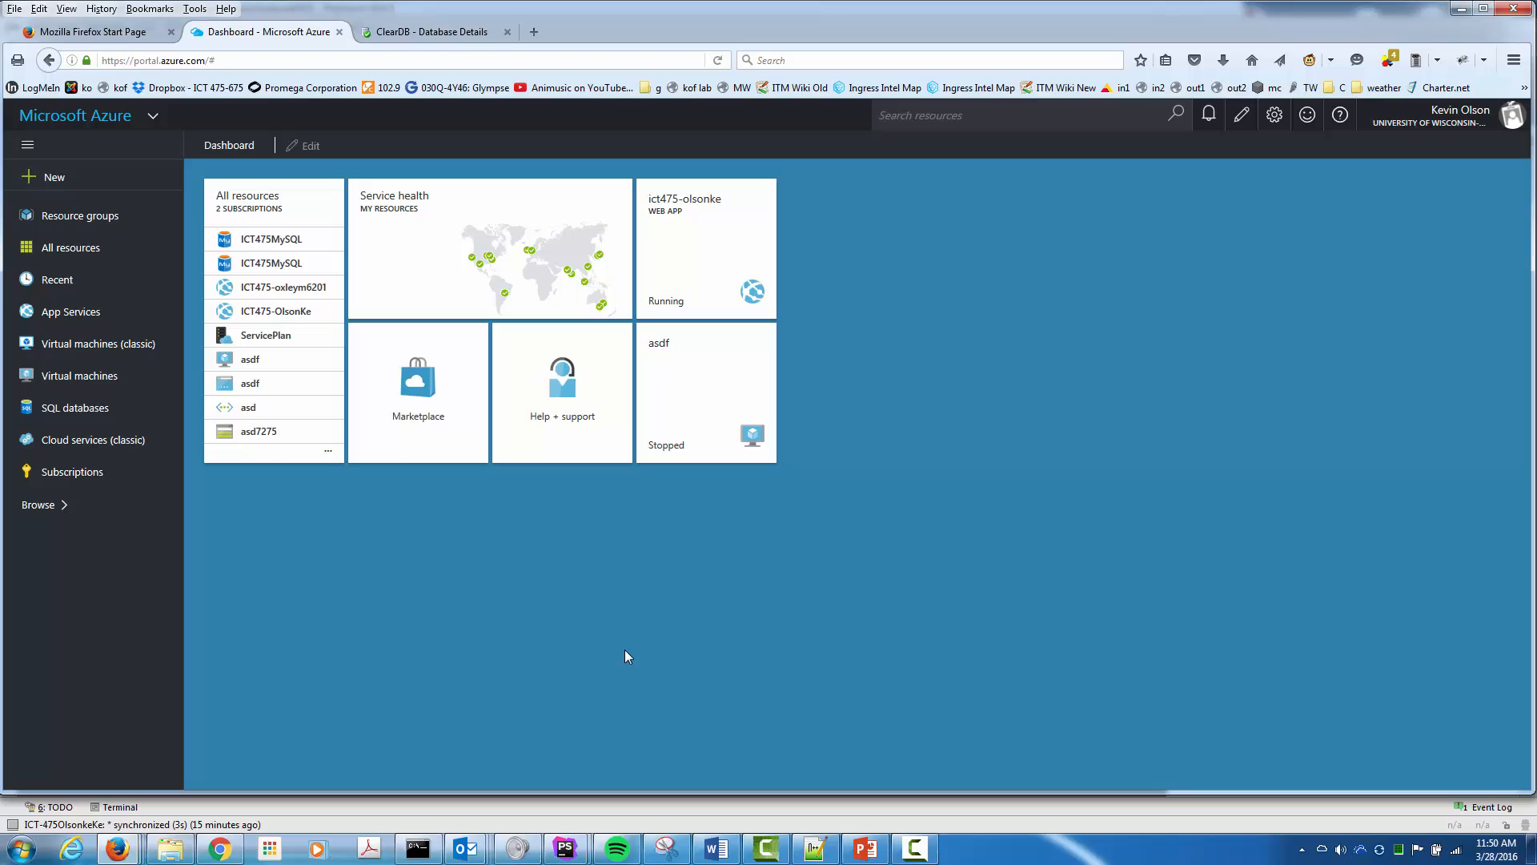
pyautogui.click(288, 242)
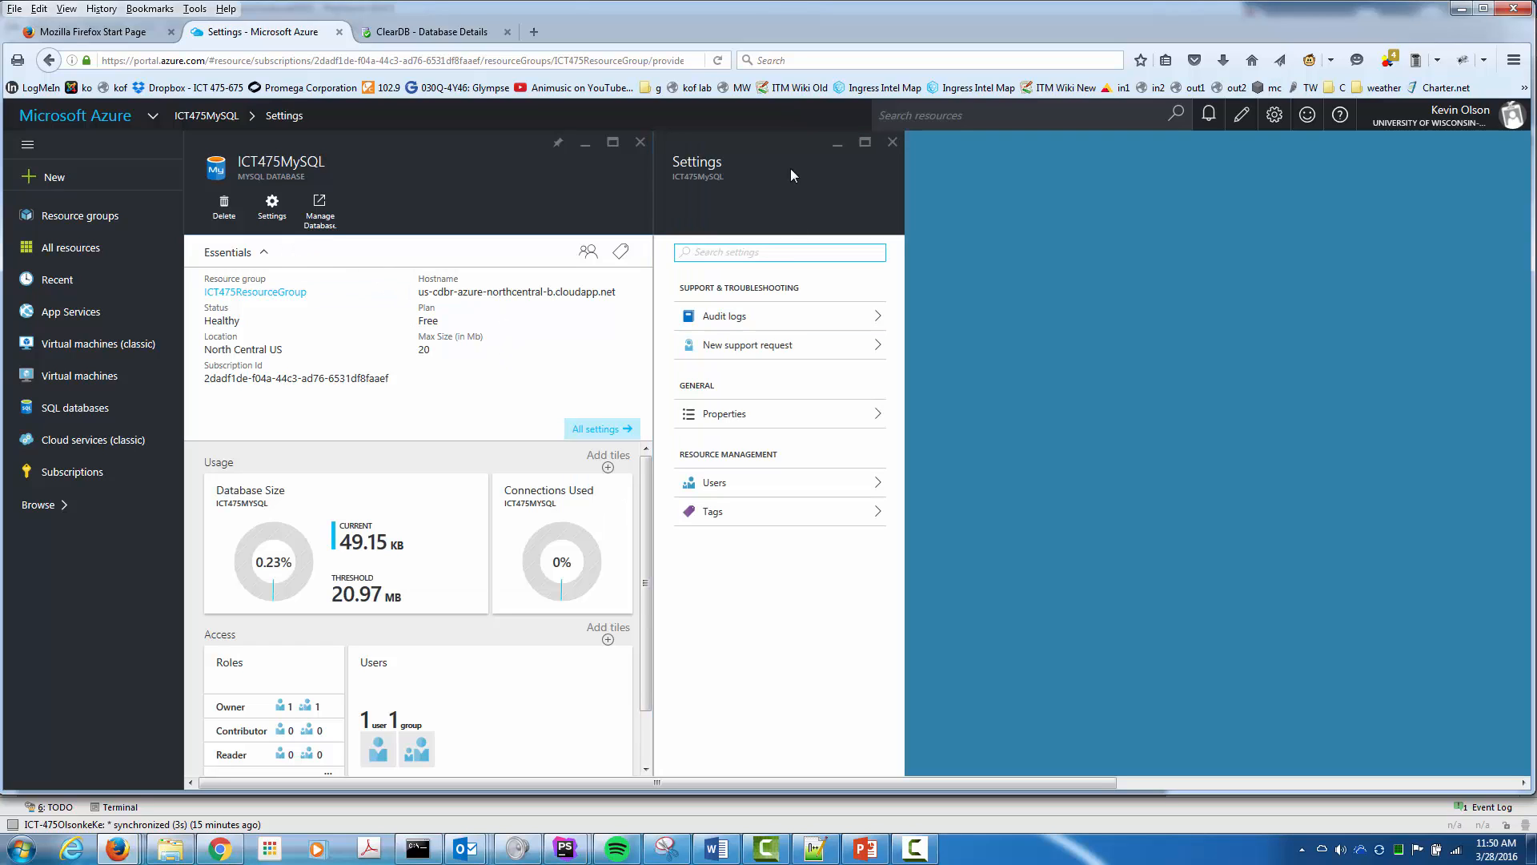
pyautogui.click(727, 414)
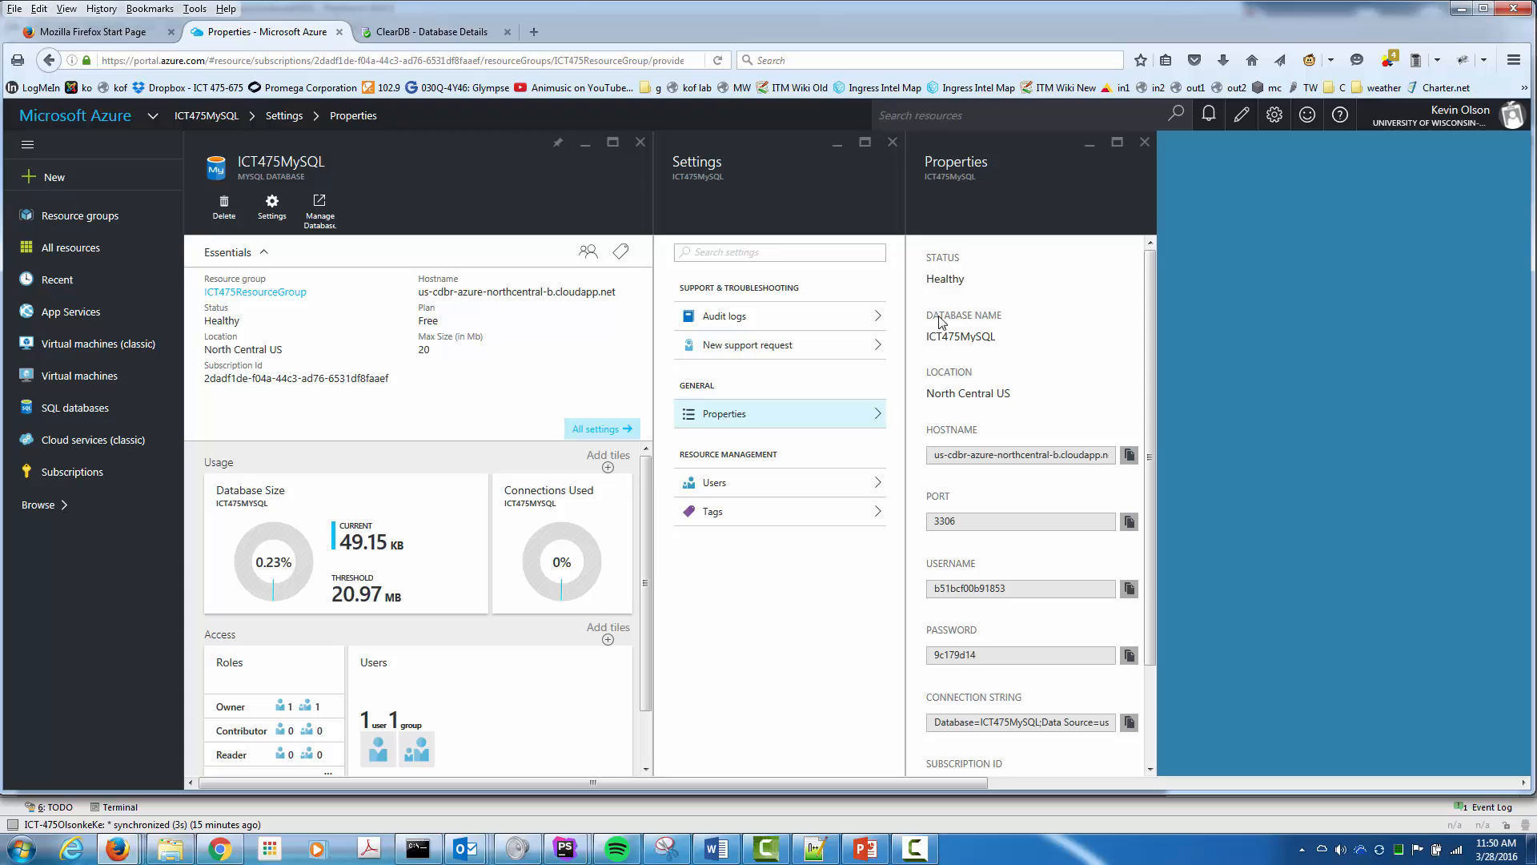
pyautogui.moveTo(927, 316); pyautogui.dragTo(997, 341)
pyautogui.click(934, 337)
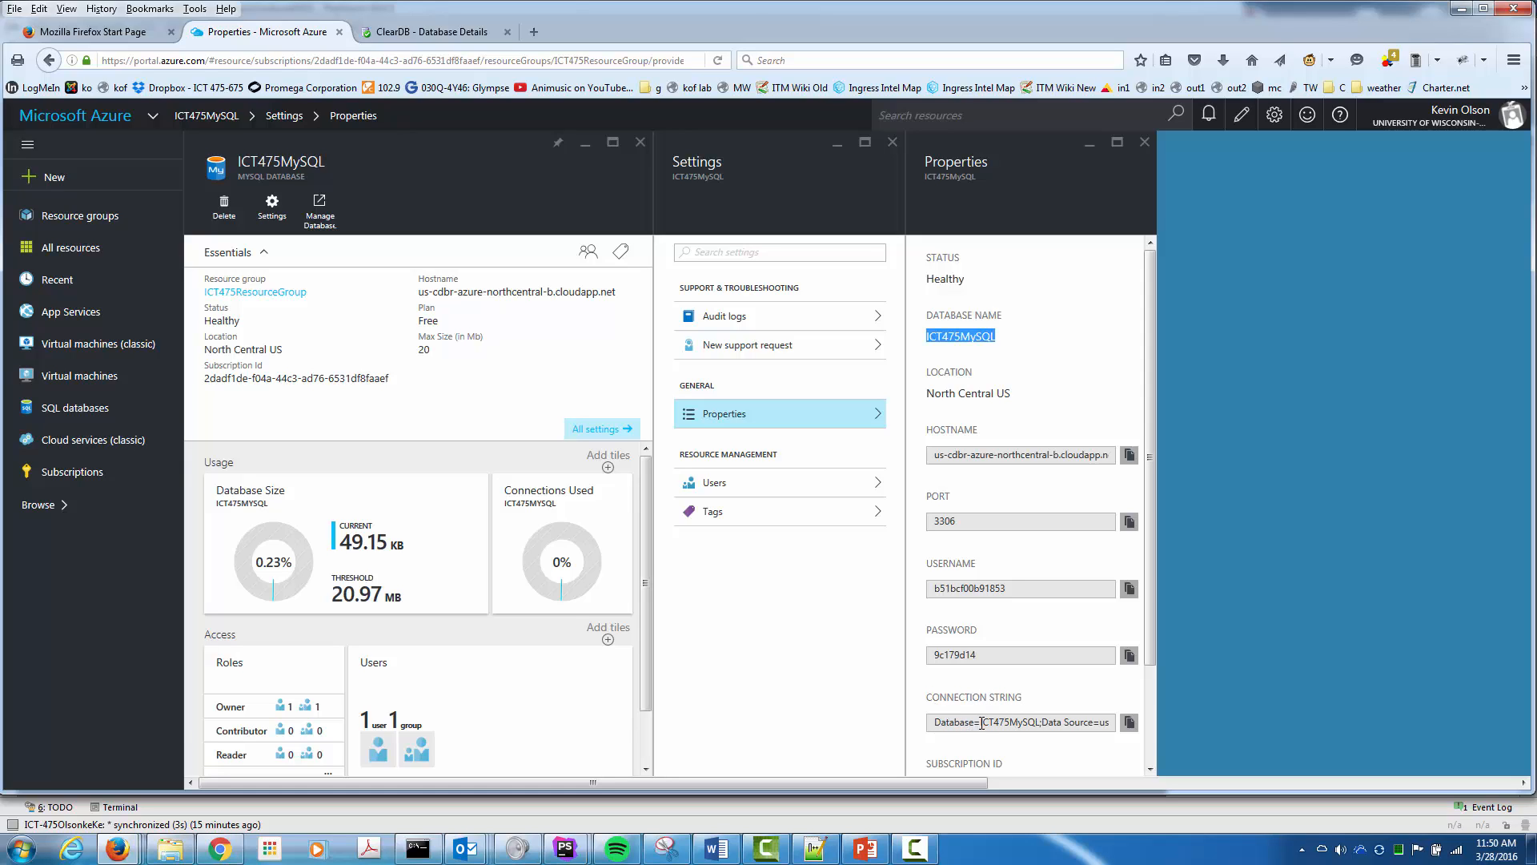
pyautogui.moveTo(981, 723); pyautogui.dragTo(1042, 725)
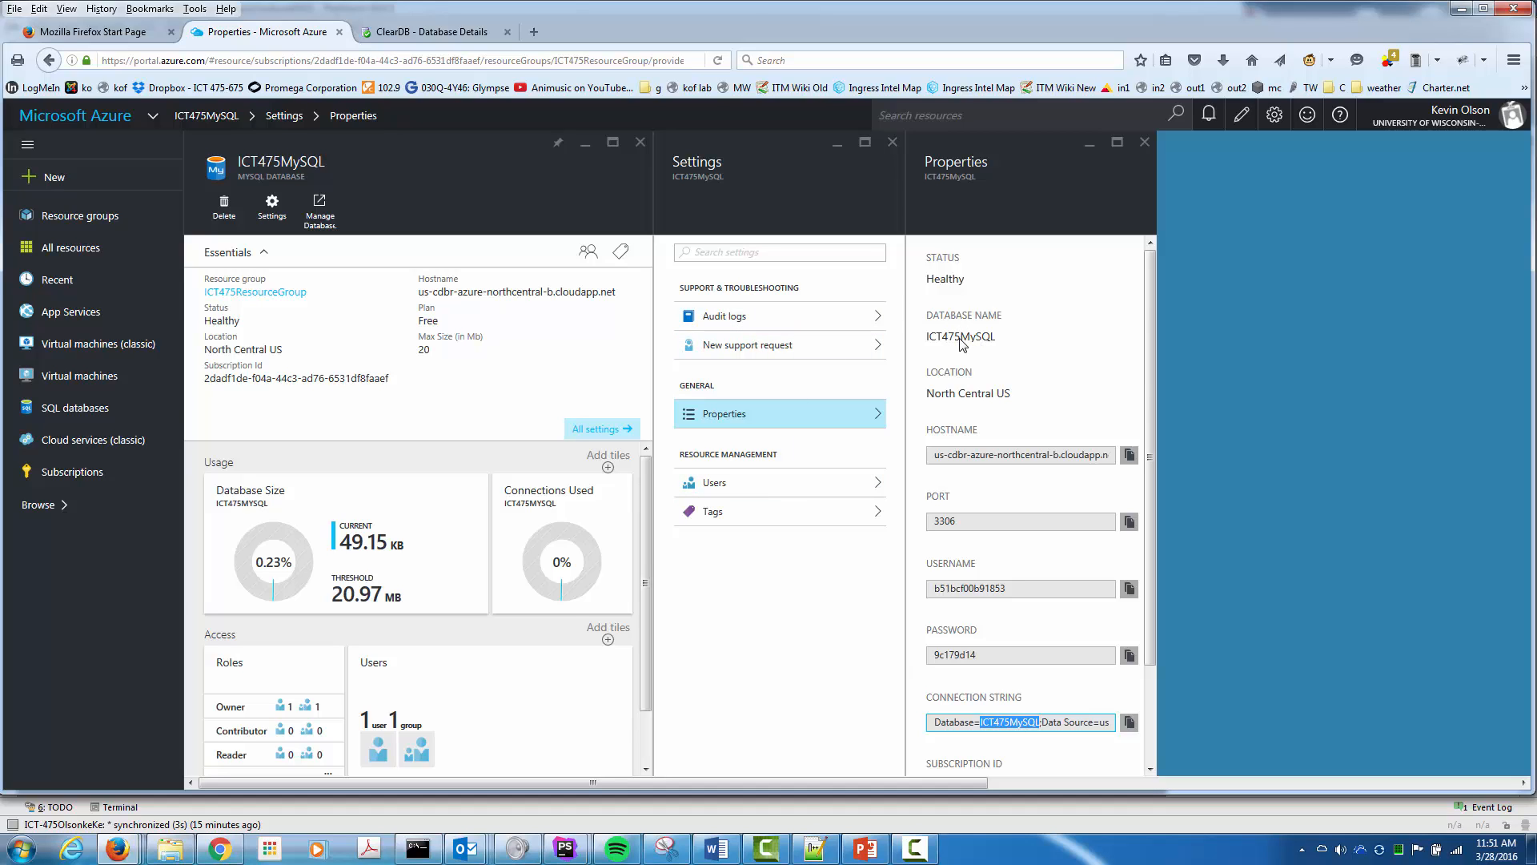
# Bring up the other Azure portal window, open its ICT475MySQL properties, and highlight the database value in the connection string
pyautogui.moveTo(149, 861)
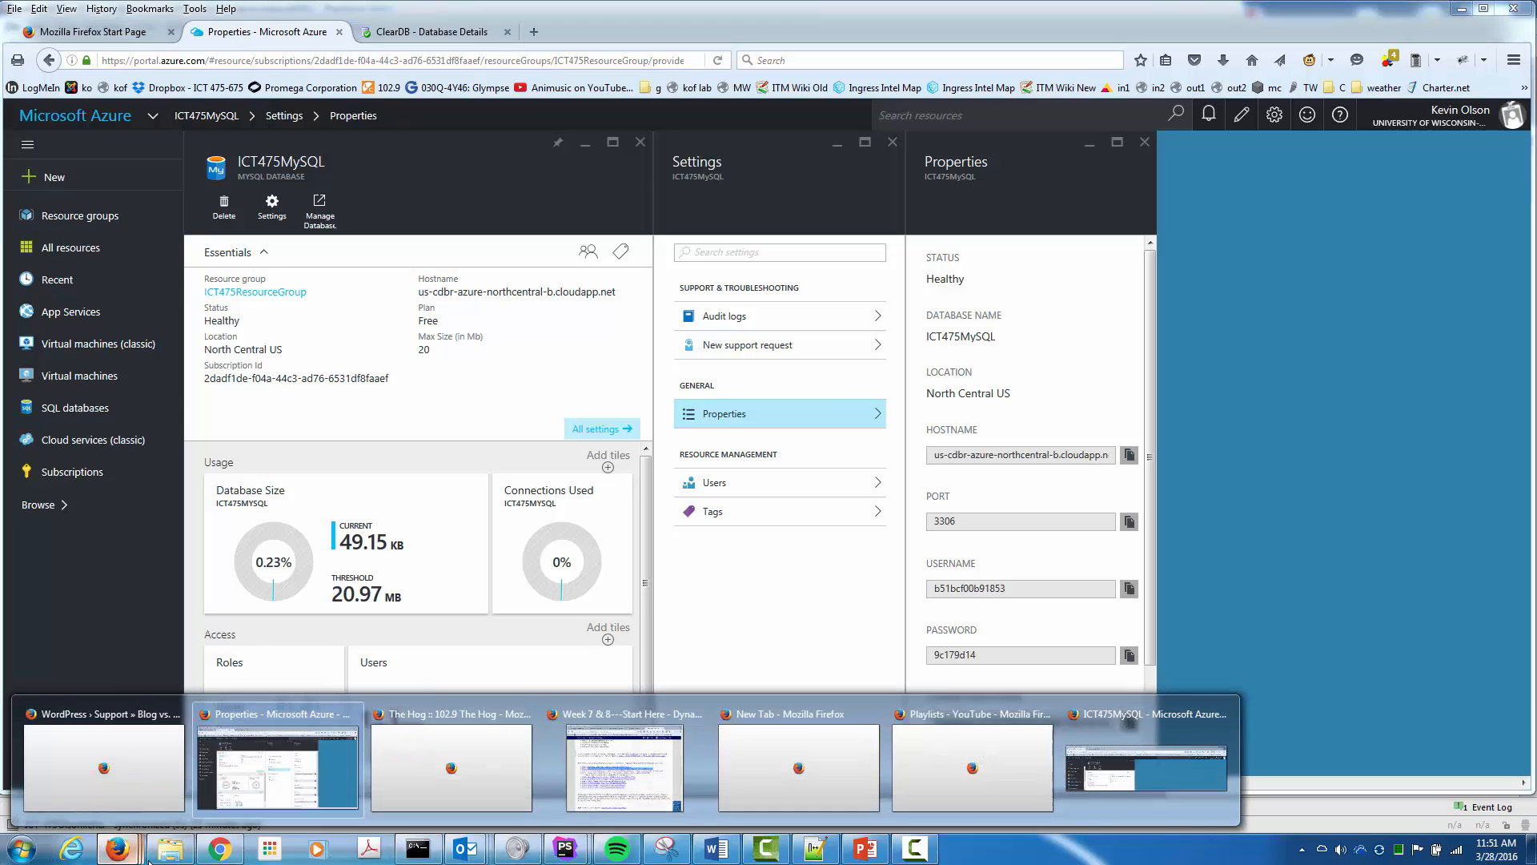
pyautogui.click(1146, 770)
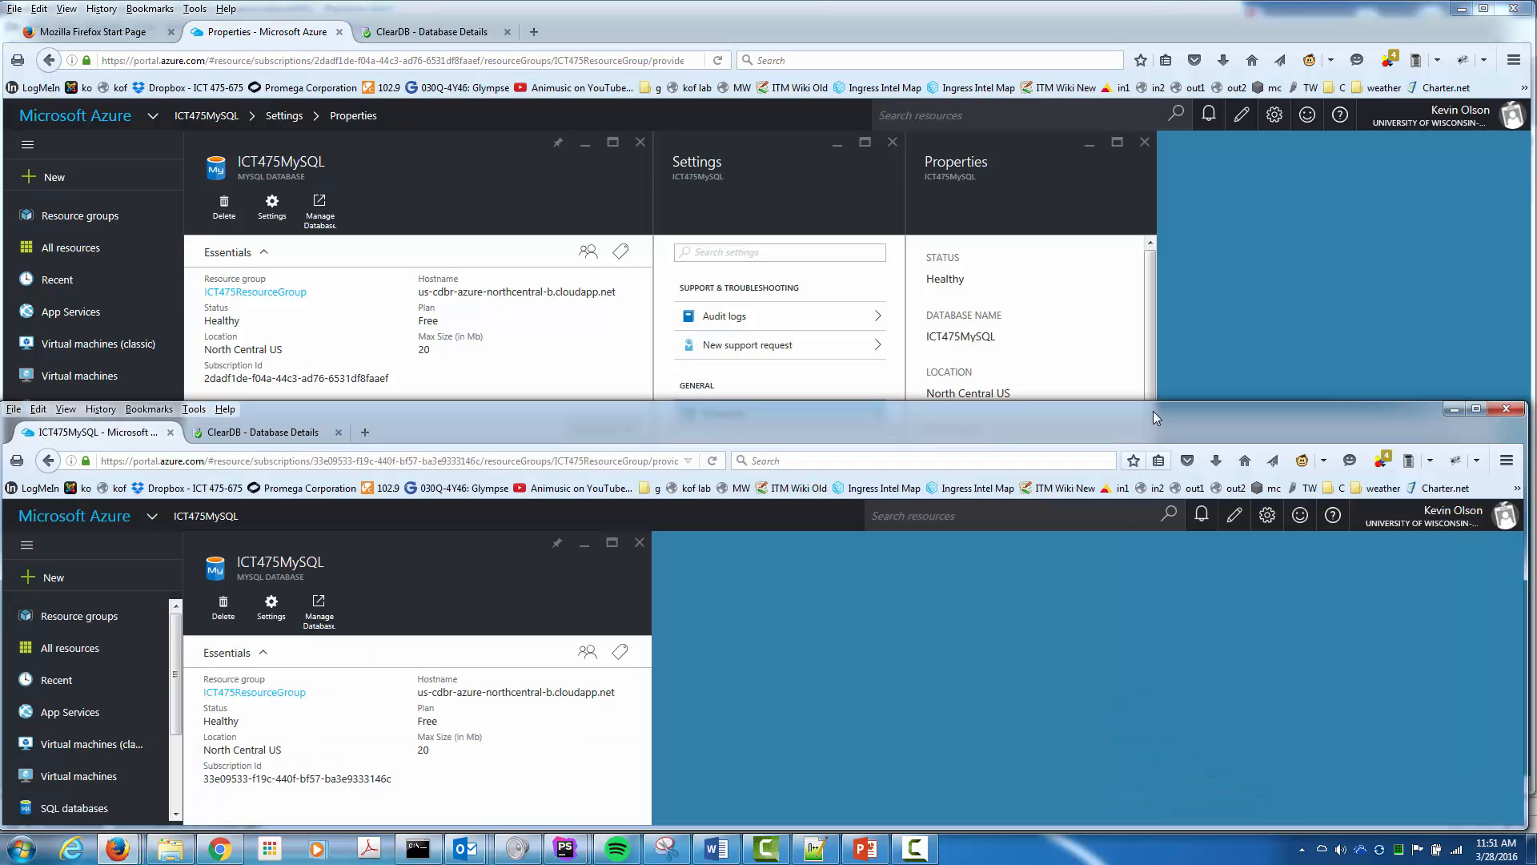
pyautogui.moveTo(1166, 400); pyautogui.dragTo(1164, 124)
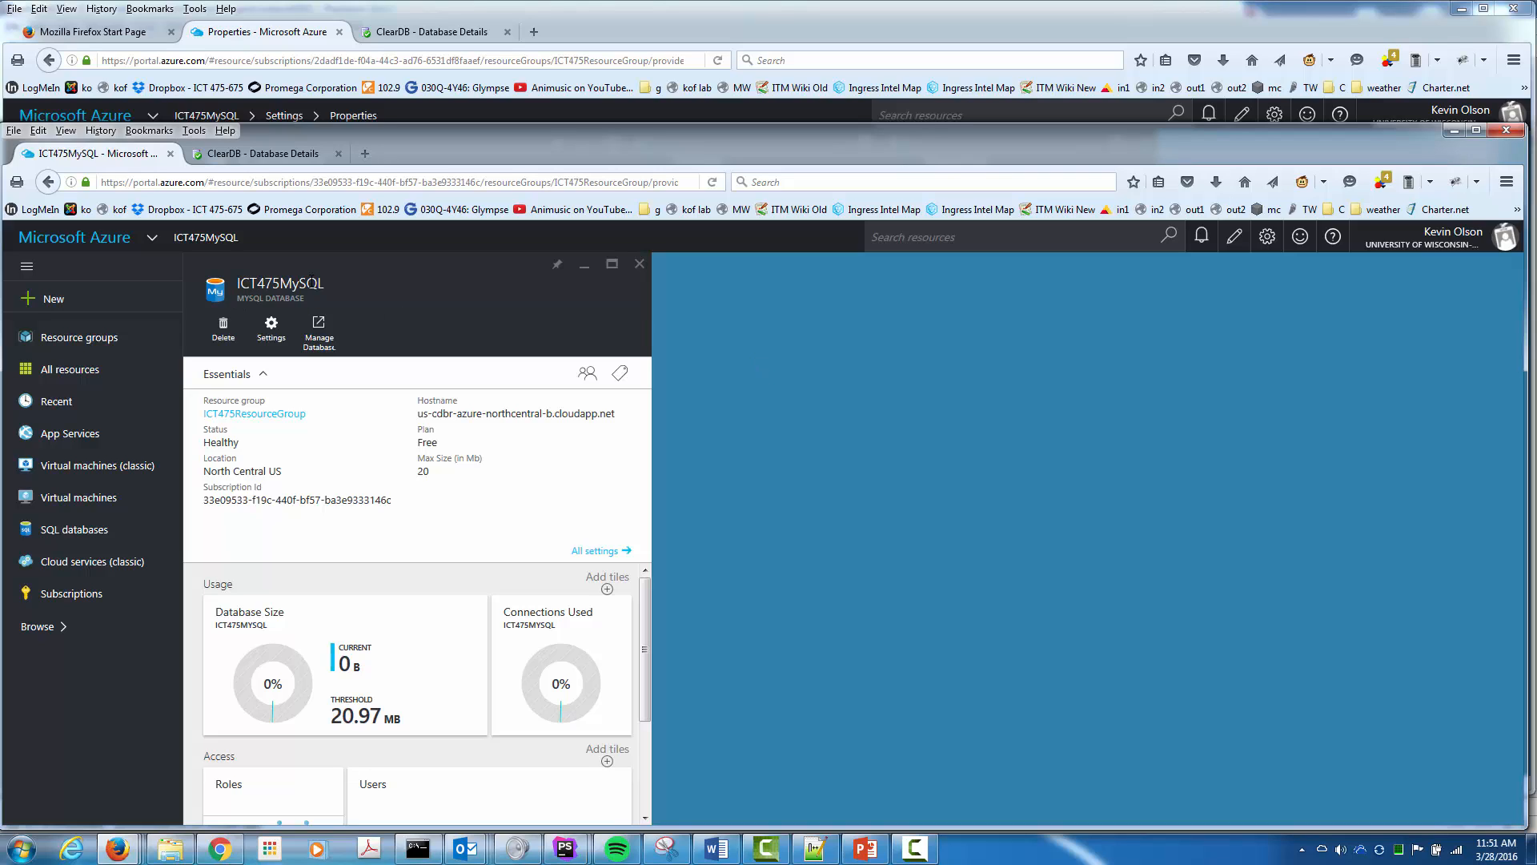
pyautogui.click(272, 327)
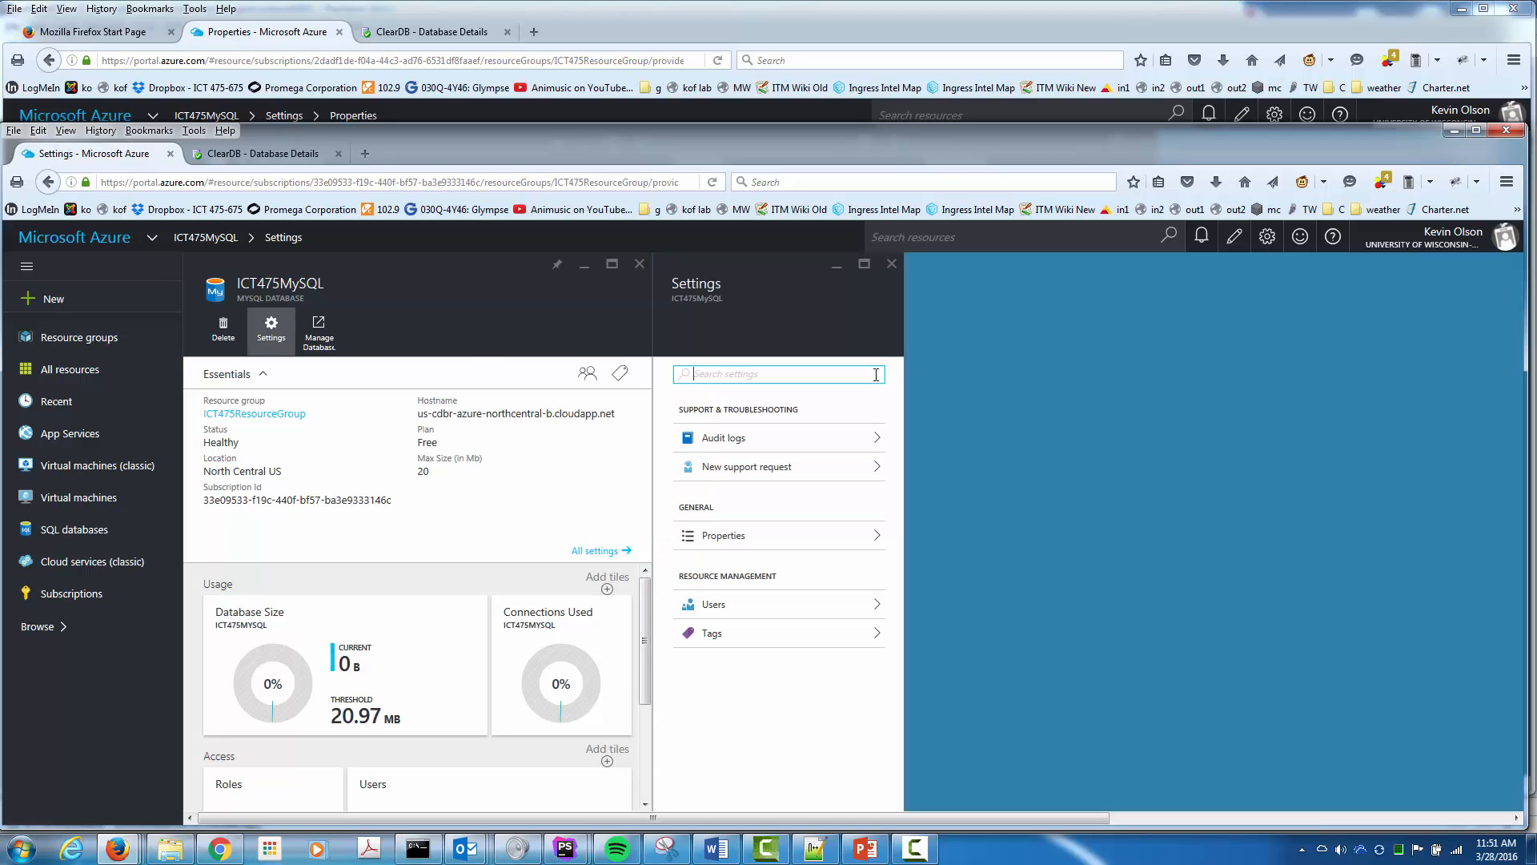
pyautogui.click(713, 535)
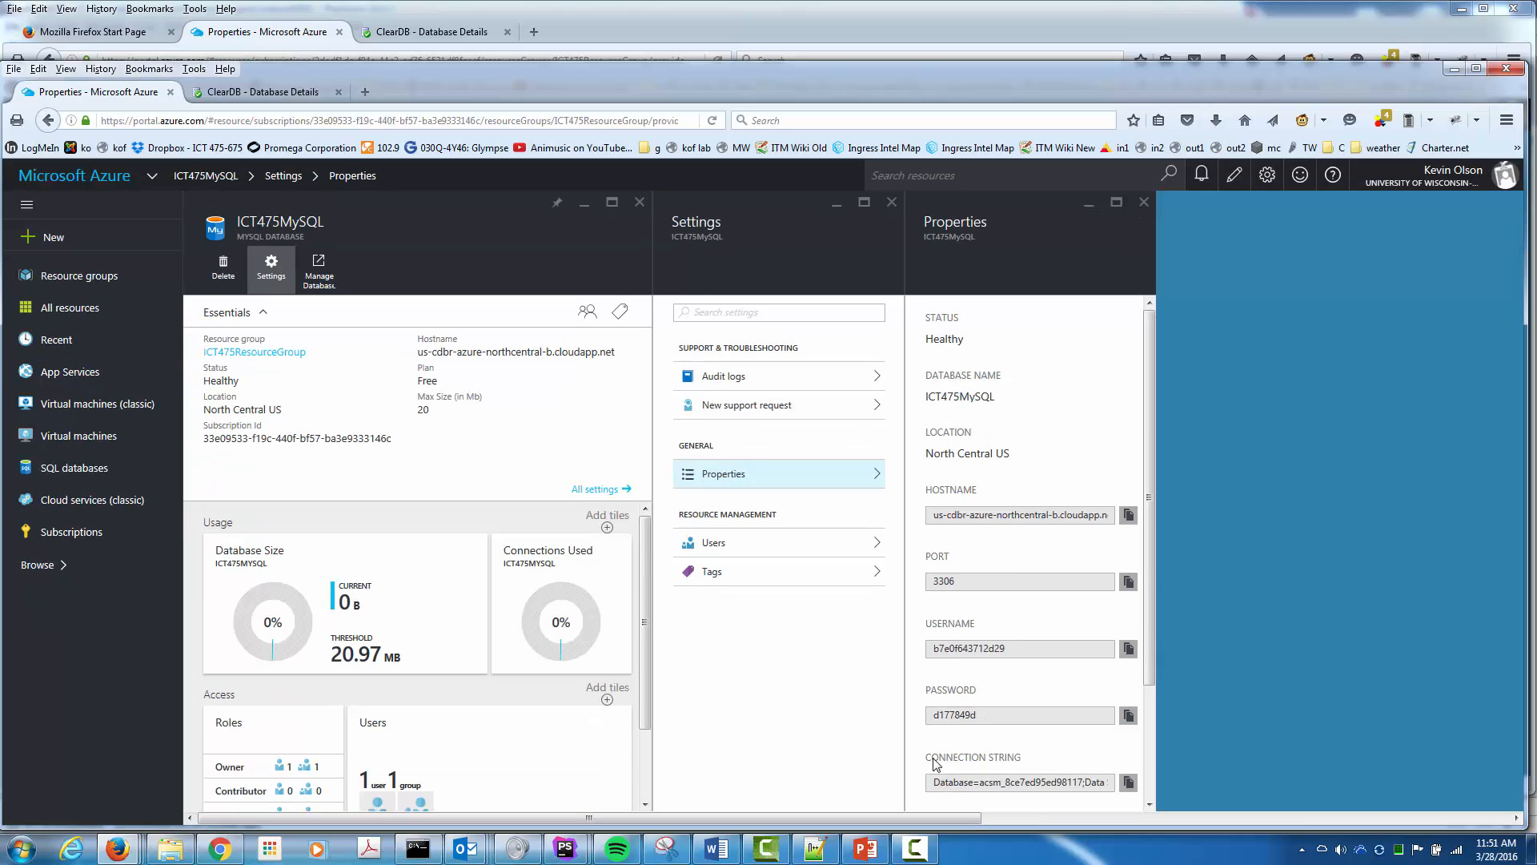
pyautogui.moveTo(979, 761); pyautogui.dragTo(1077, 780)
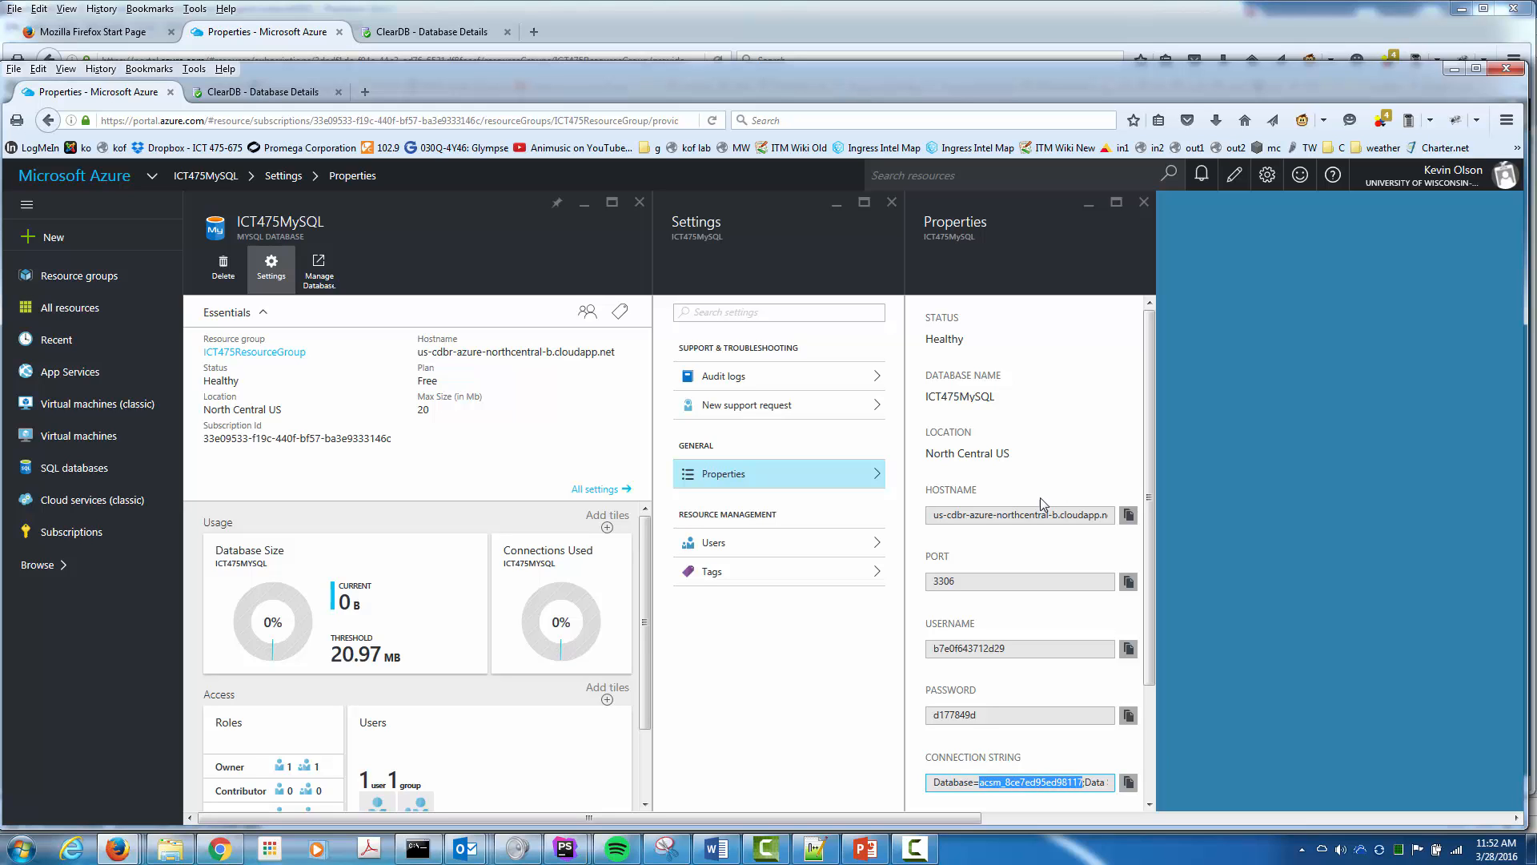
# Compare the listed database name with the Database value inside the connection string of the second ICT475MySQL database
pyautogui.click(982, 783)
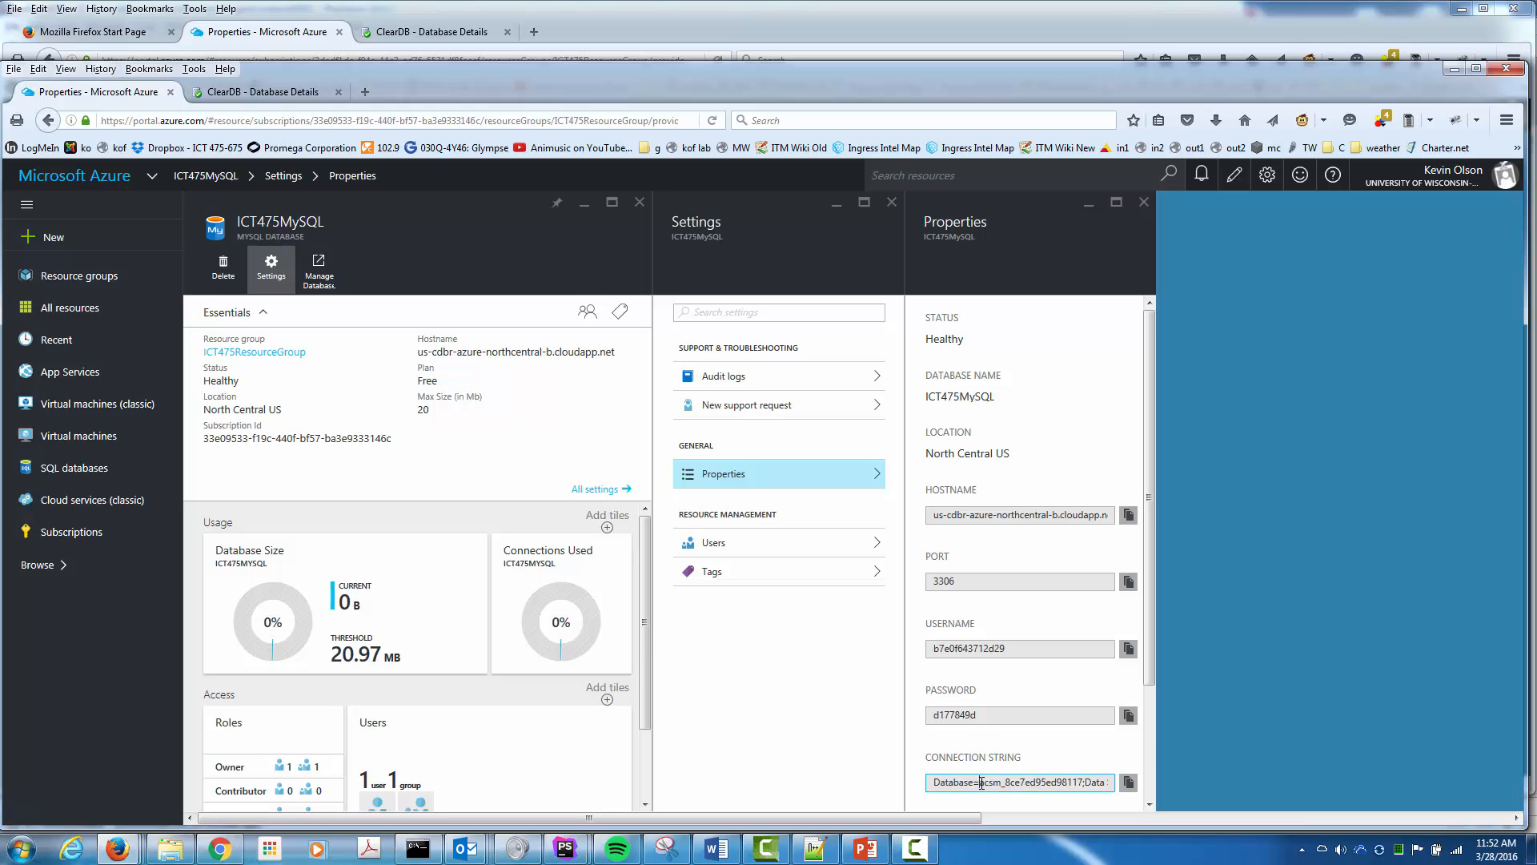
pyautogui.moveTo(982, 782); pyautogui.dragTo(1084, 782)
pyautogui.click(939, 400)
pyautogui.doubleClick(939, 400)
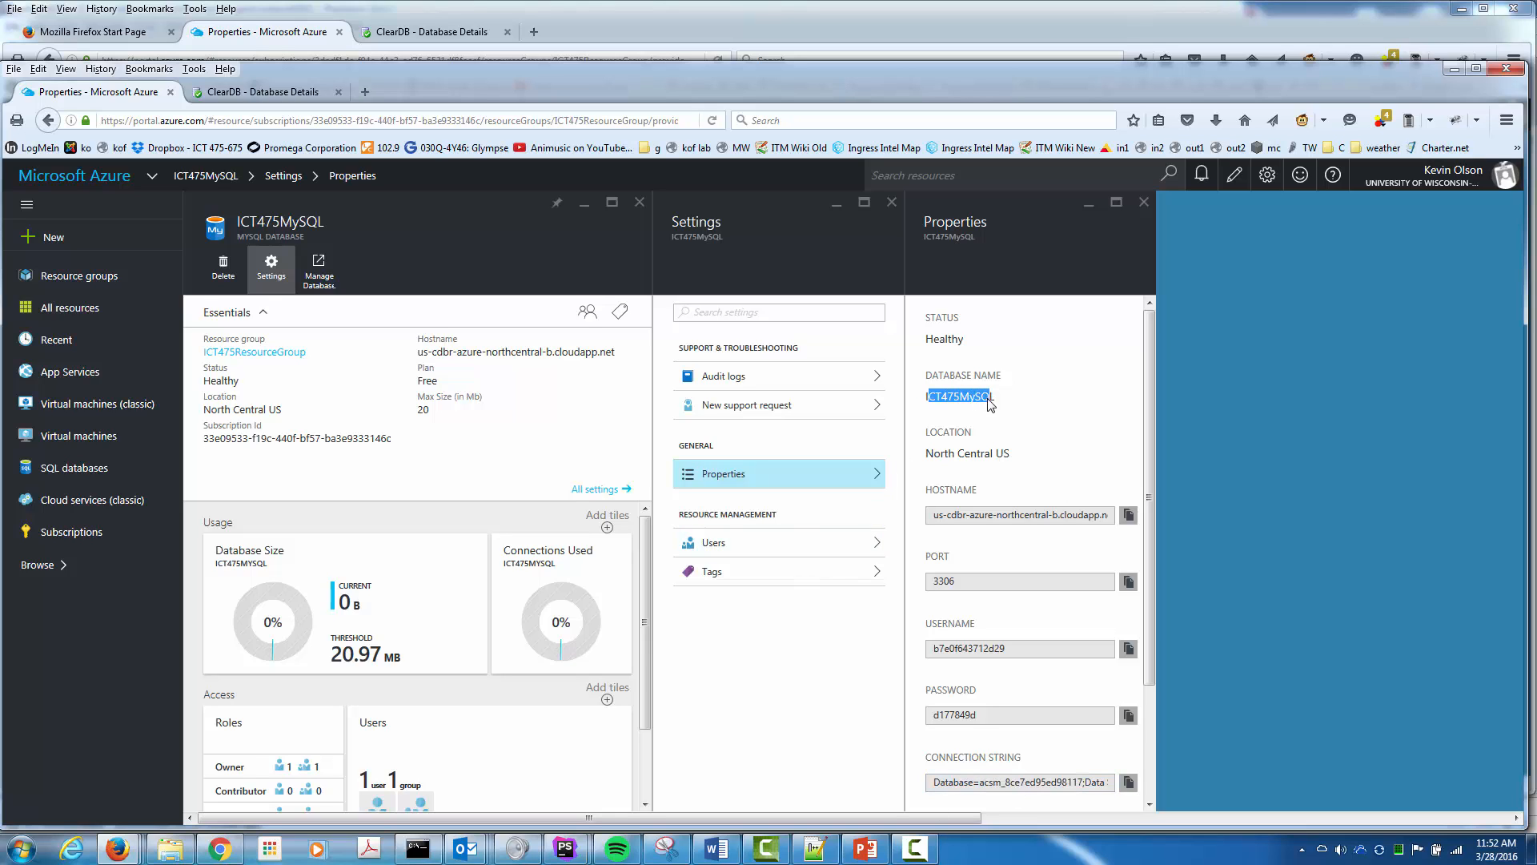
pyautogui.click(993, 400)
pyautogui.moveTo(980, 784); pyautogui.dragTo(1081, 784)
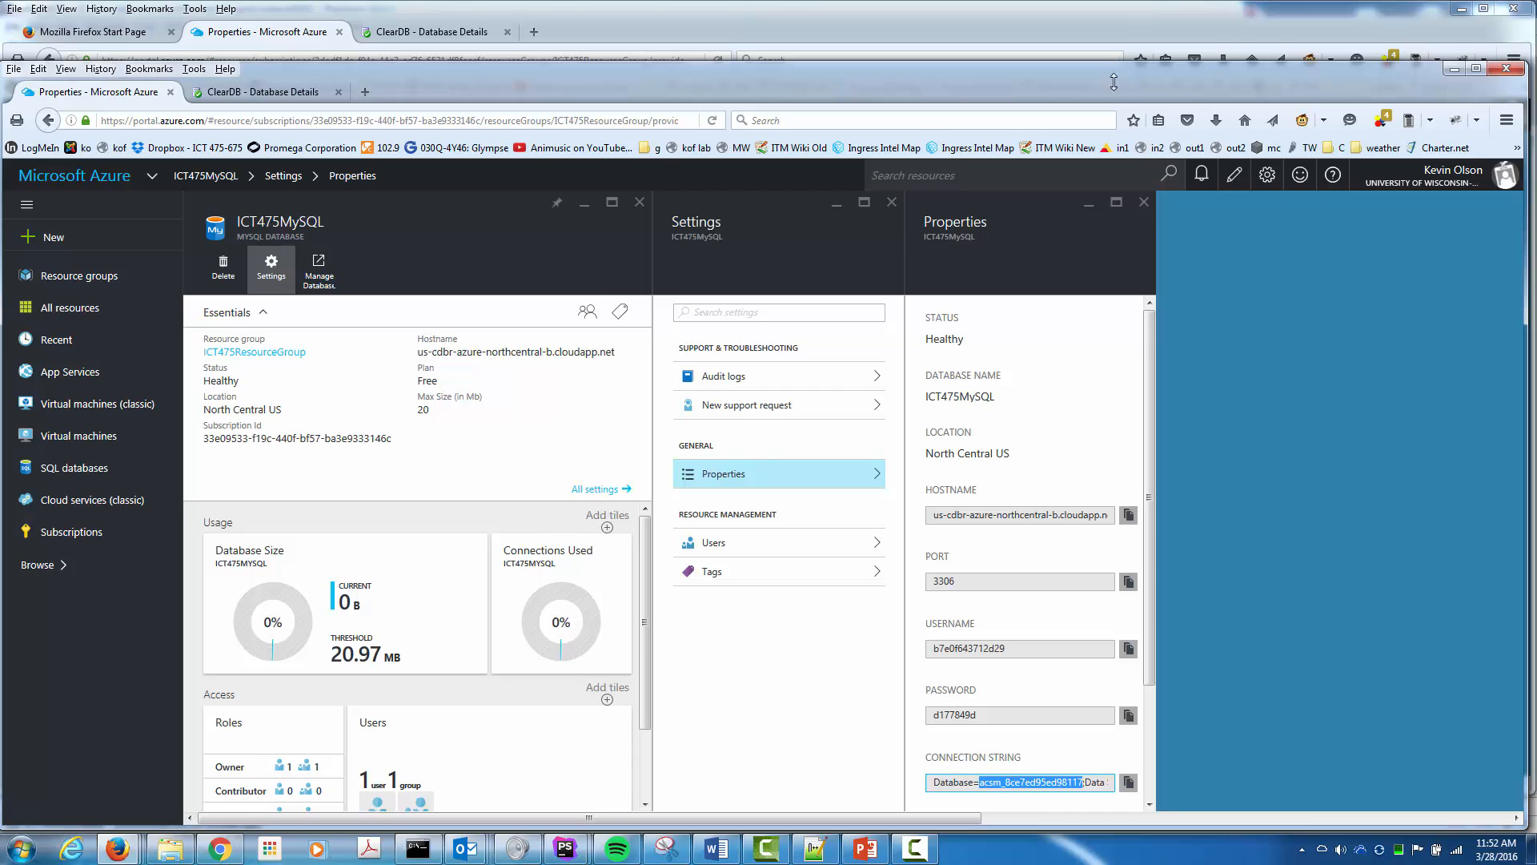
# Lower the front Azure window with its connection string in view, and open the Word Azure Information Sheet at the Database Name field
pyautogui.moveTo(1115, 62); pyautogui.dragTo(1133, 320)
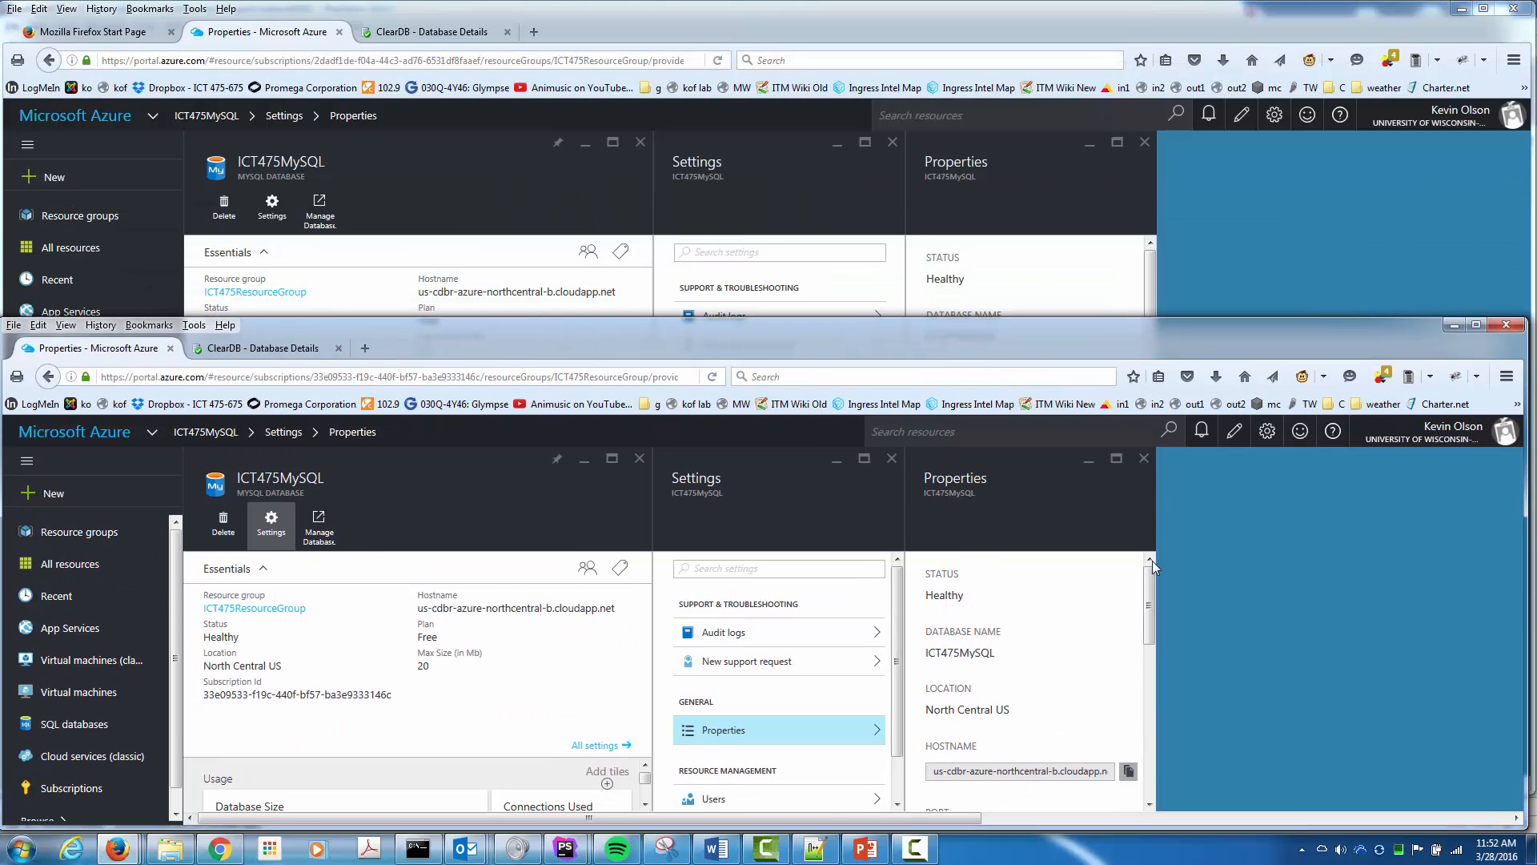
pyautogui.moveTo(1154, 606); pyautogui.dragTo(1178, 707)
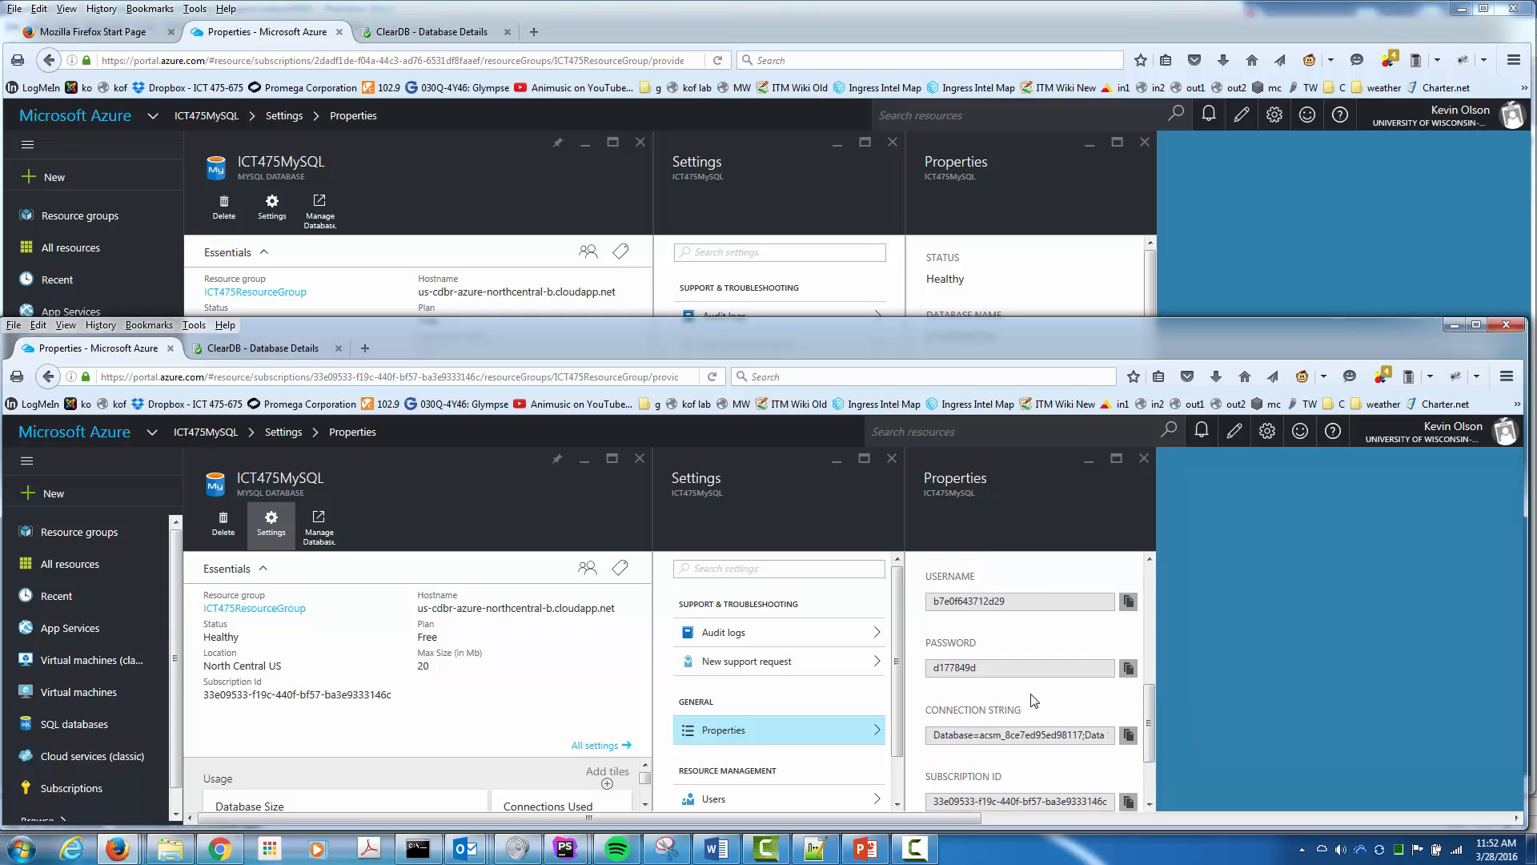
pyautogui.click(716, 849)
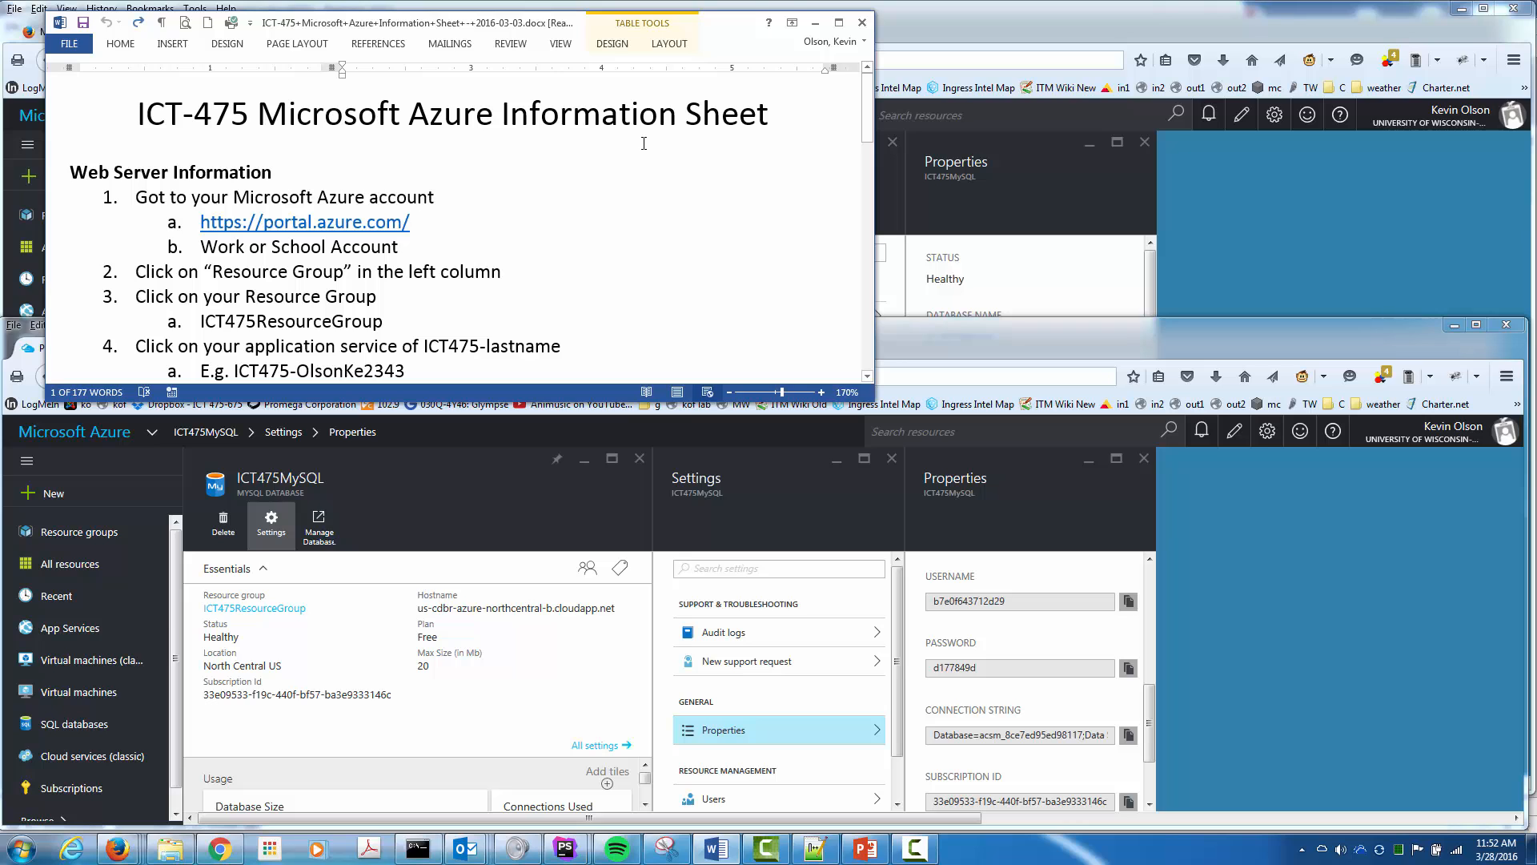
pyautogui.moveTo(868, 120); pyautogui.dragTo(886, 347)
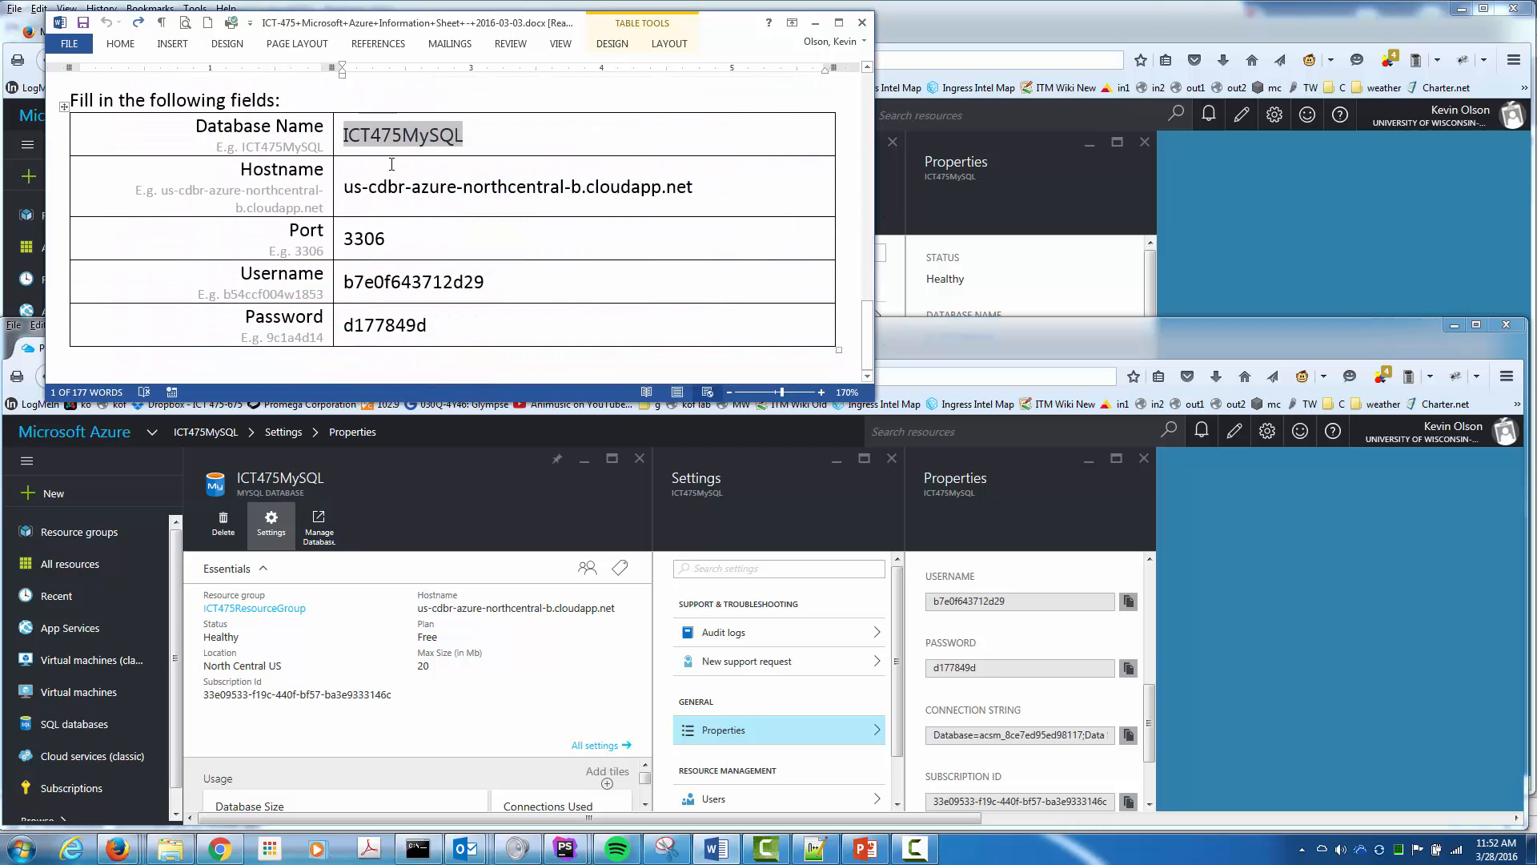
pyautogui.click(531, 137)
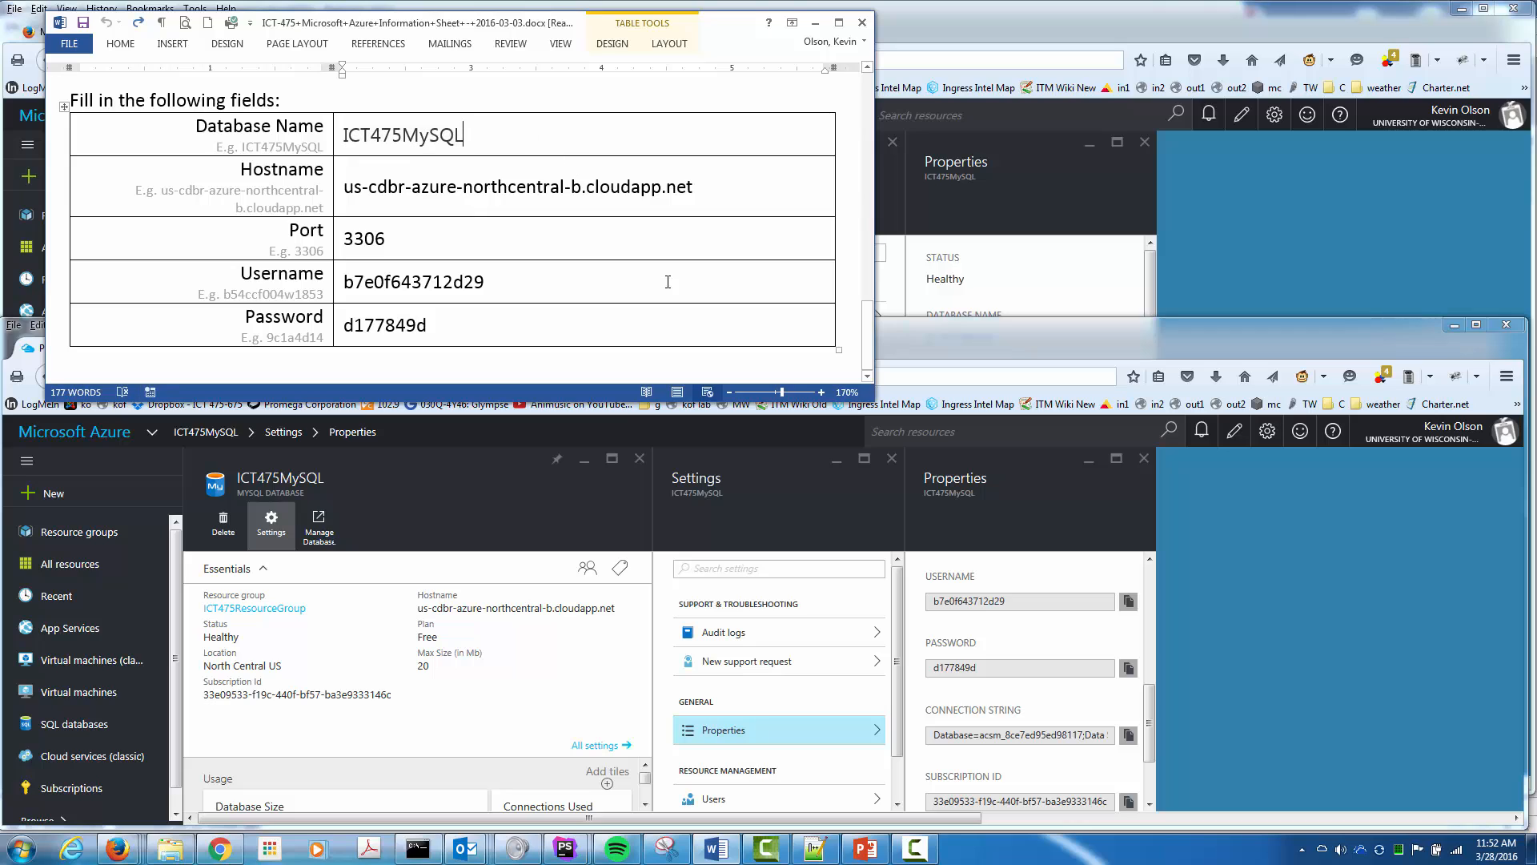
# Replace the sheet's Database Name with acsm_8ce7ed95ed98117 copied from the Azure connection string, pasting it as text only
pyautogui.click(980, 735)
pyautogui.moveTo(980, 735); pyautogui.dragTo(1082, 735)
pyautogui.hotkey('ctrl', 'c')
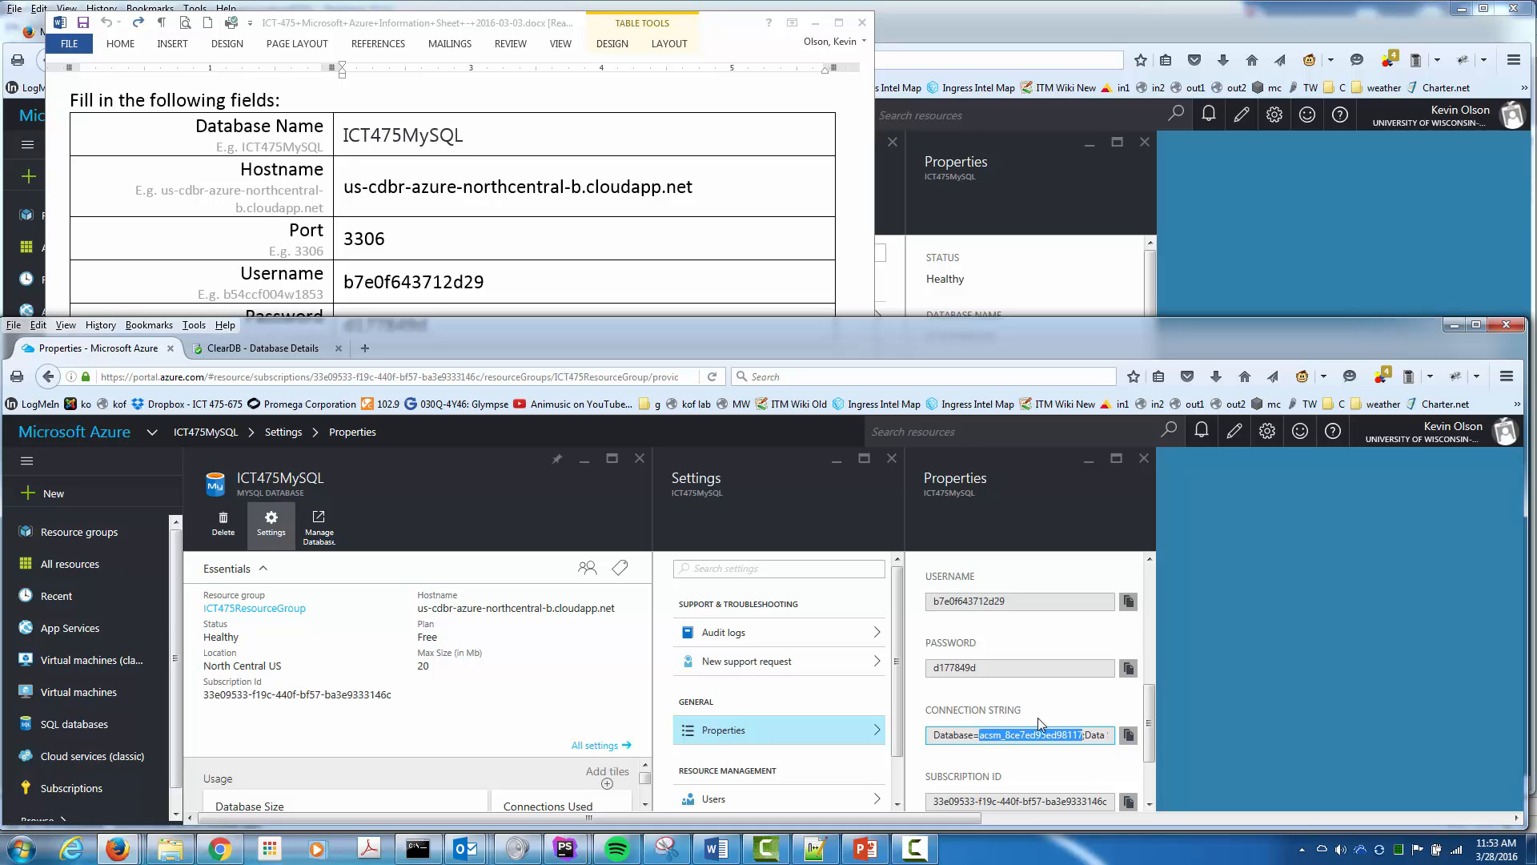
pyautogui.click(506, 137)
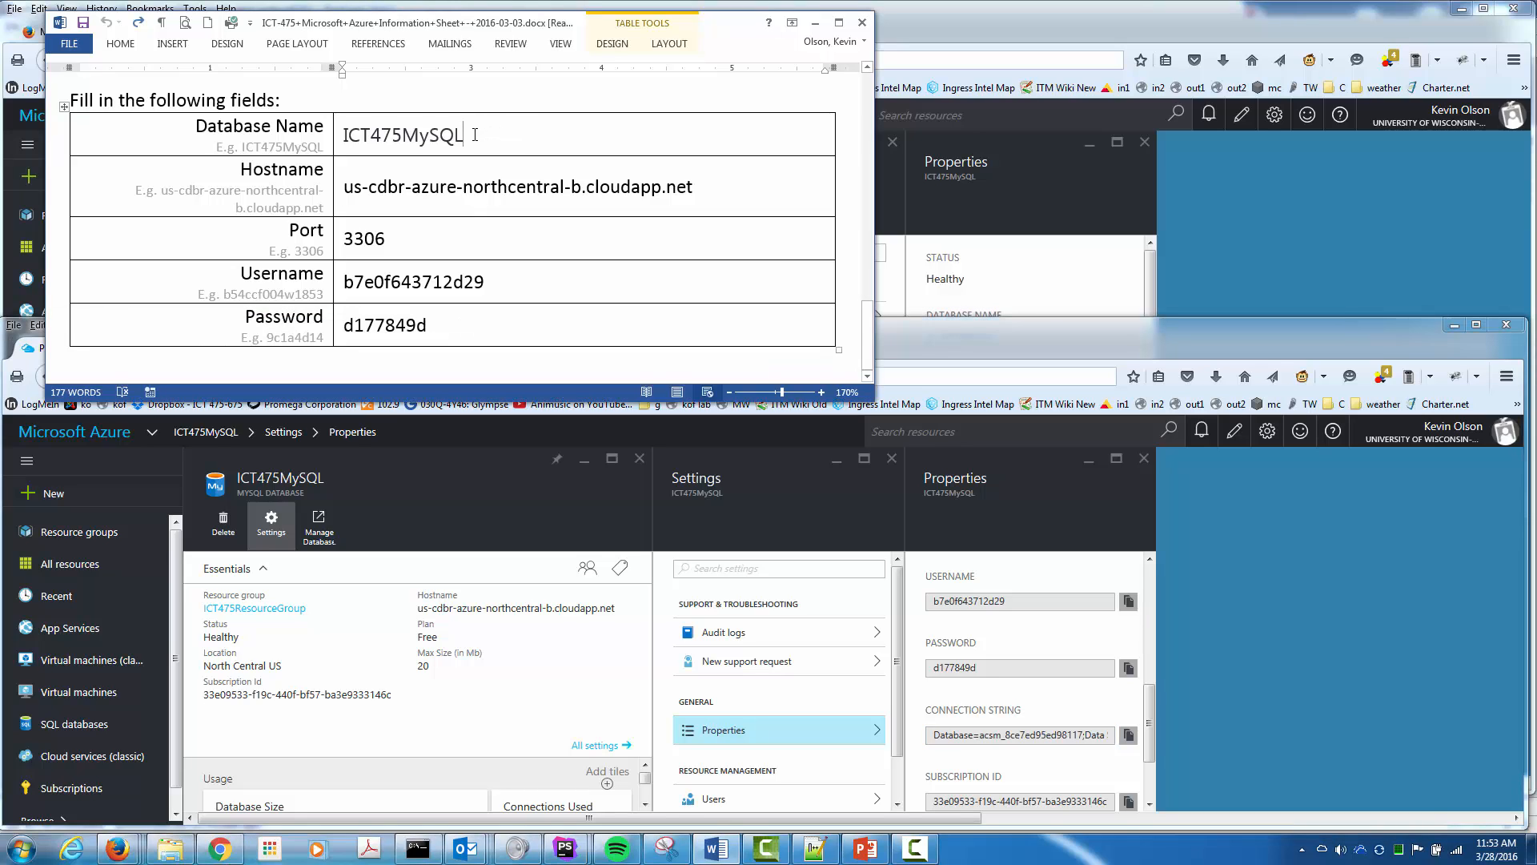
pyautogui.moveTo(464, 134); pyautogui.dragTo(343, 135)
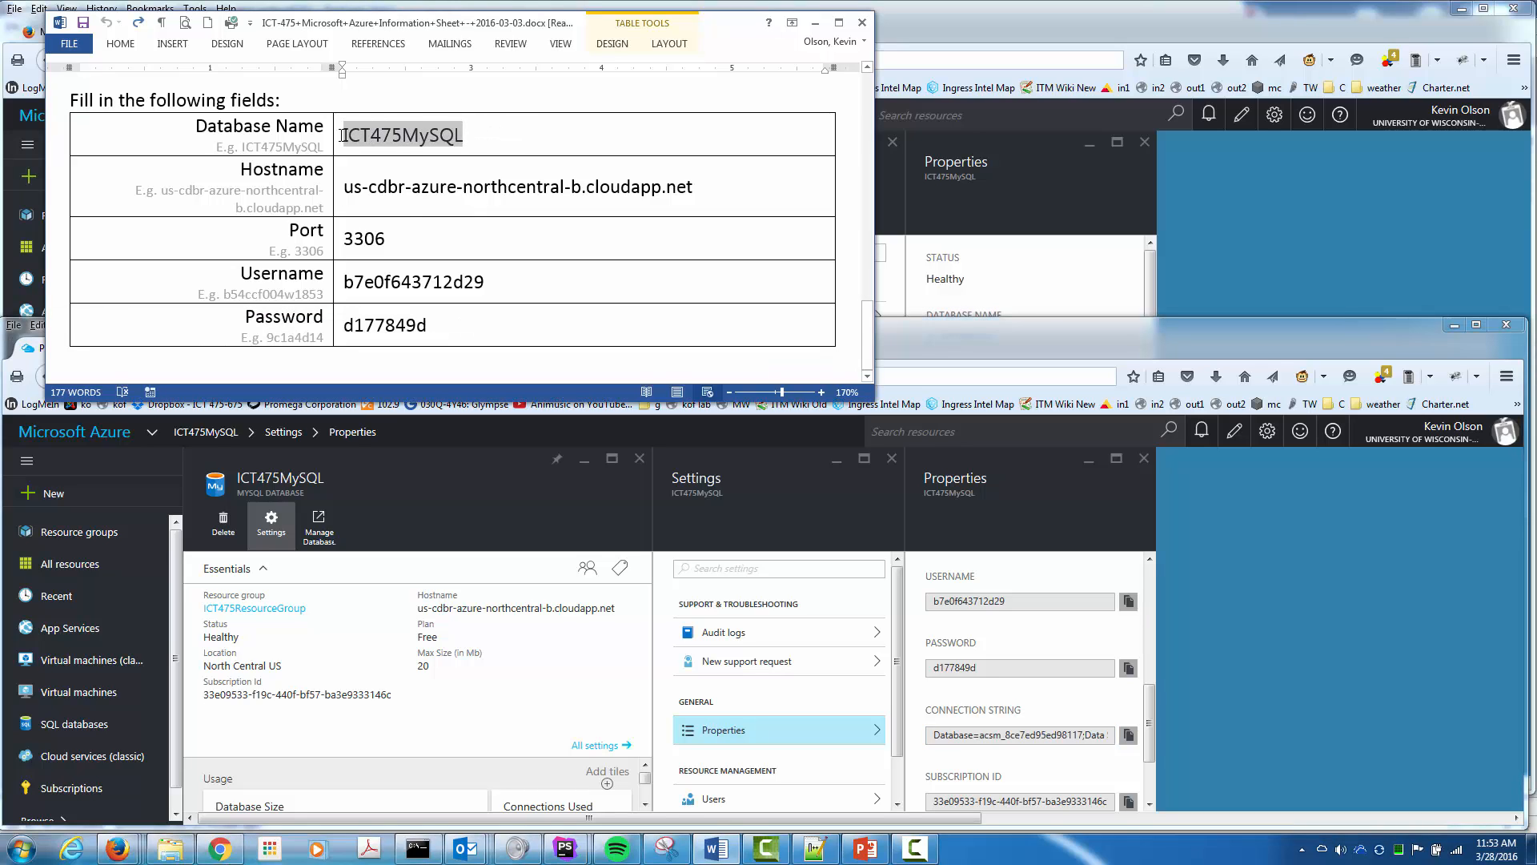
pyautogui.rightClick(429, 141)
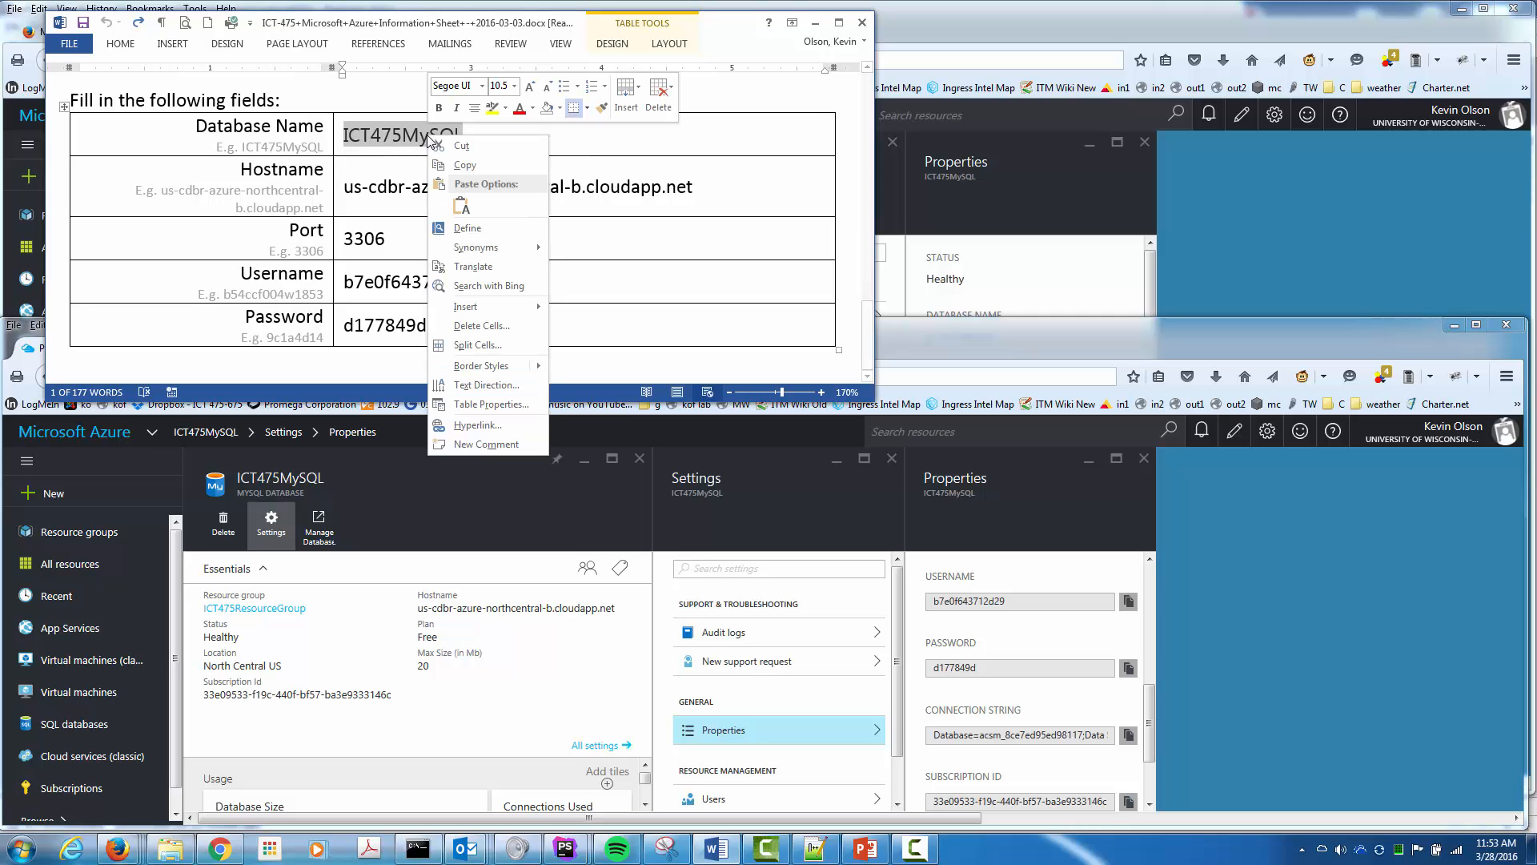
pyautogui.click(462, 205)
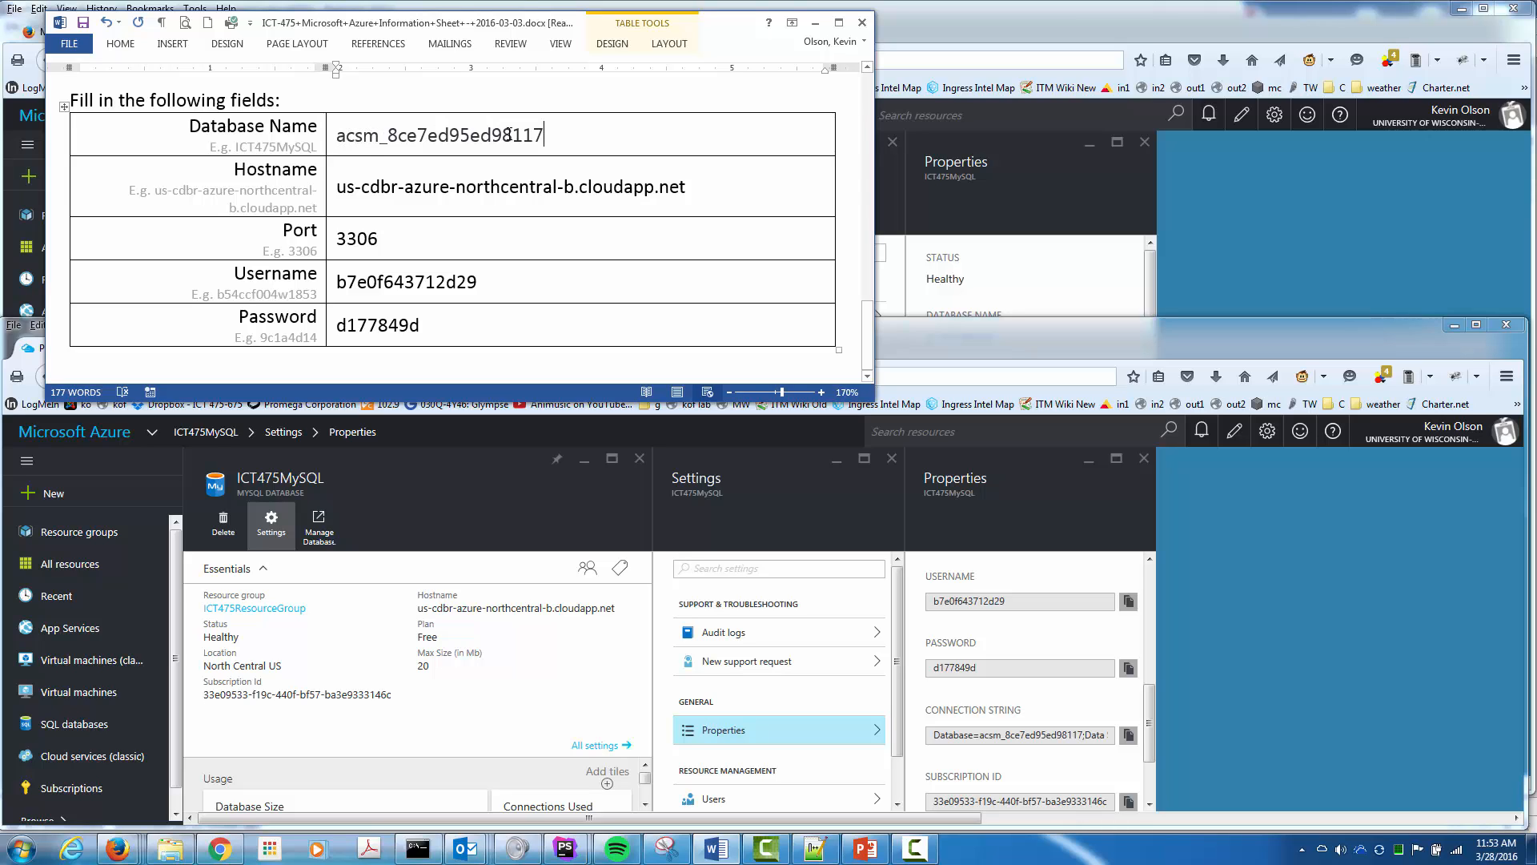
# Copy the new Database Name from the information sheet and compare it with the database value in the connection string
pyautogui.moveTo(548, 134); pyautogui.dragTo(335, 135)
pyautogui.hotkey('ctrl', 'c')
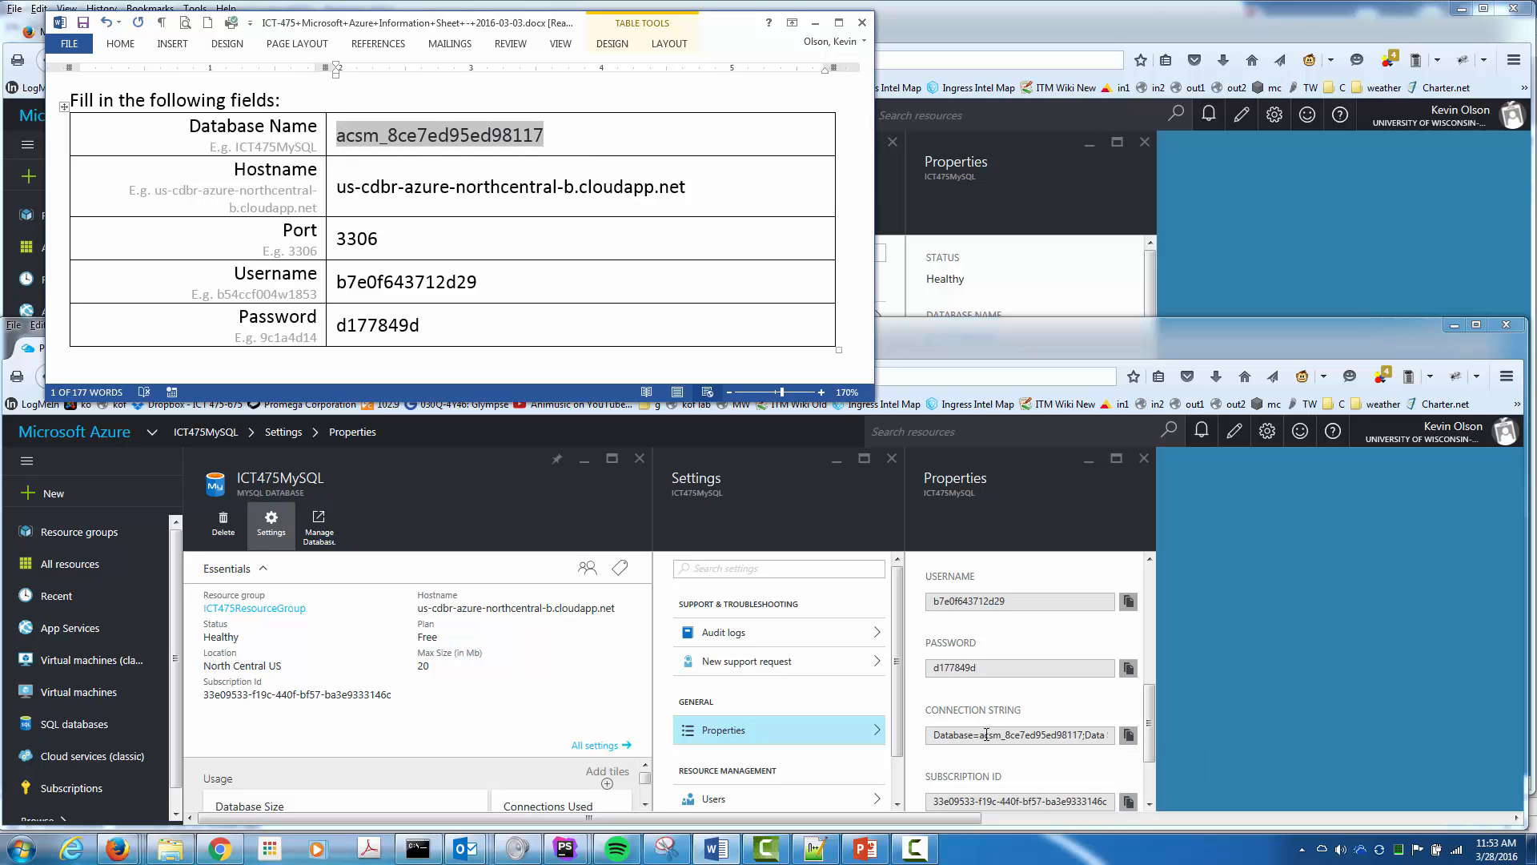
pyautogui.moveTo(981, 734); pyautogui.dragTo(1081, 738)
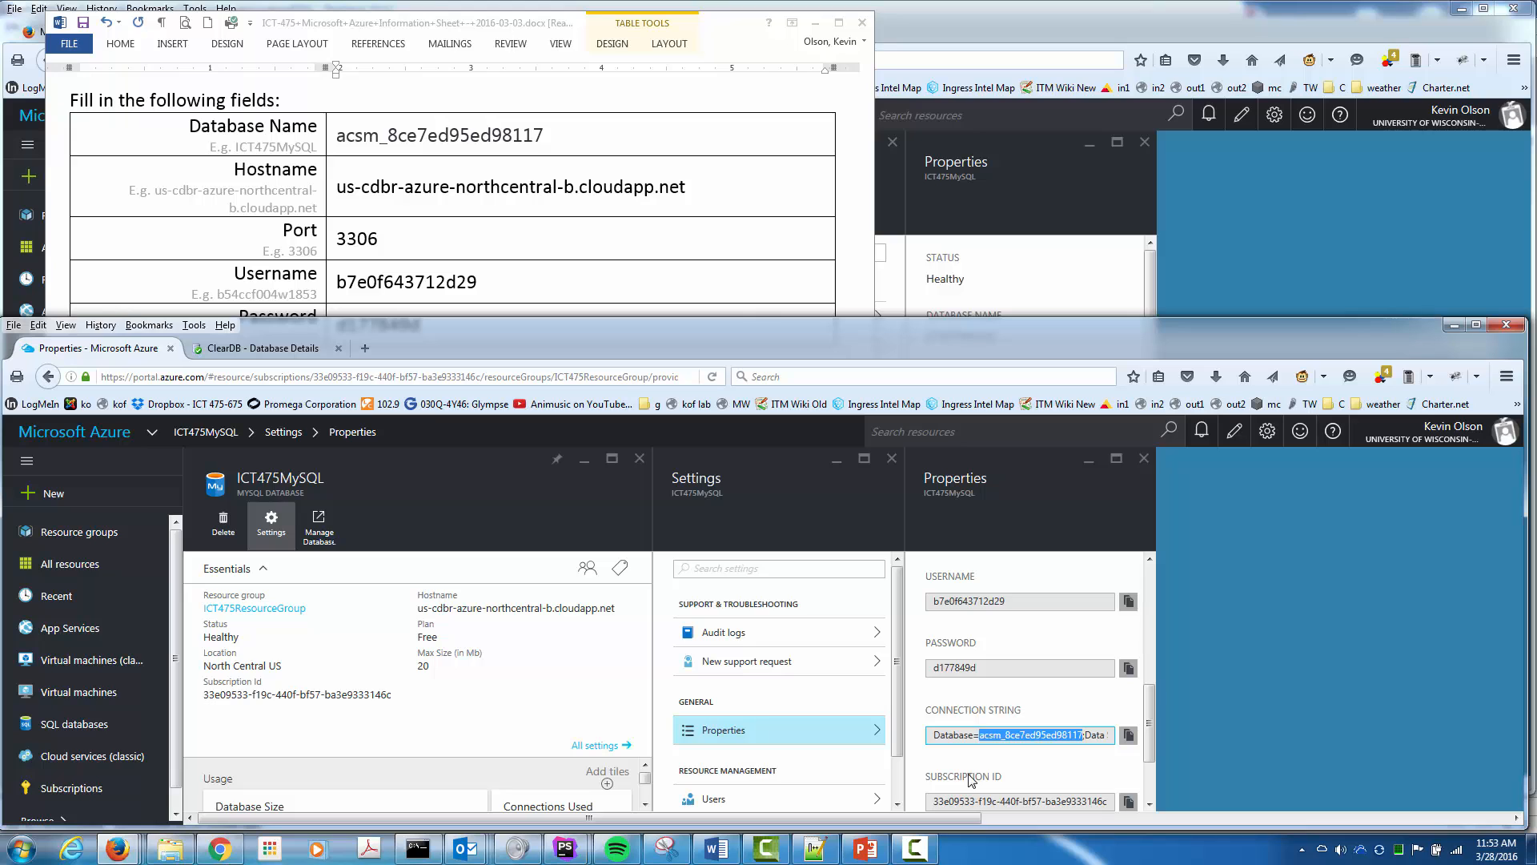
pyautogui.click(523, 95)
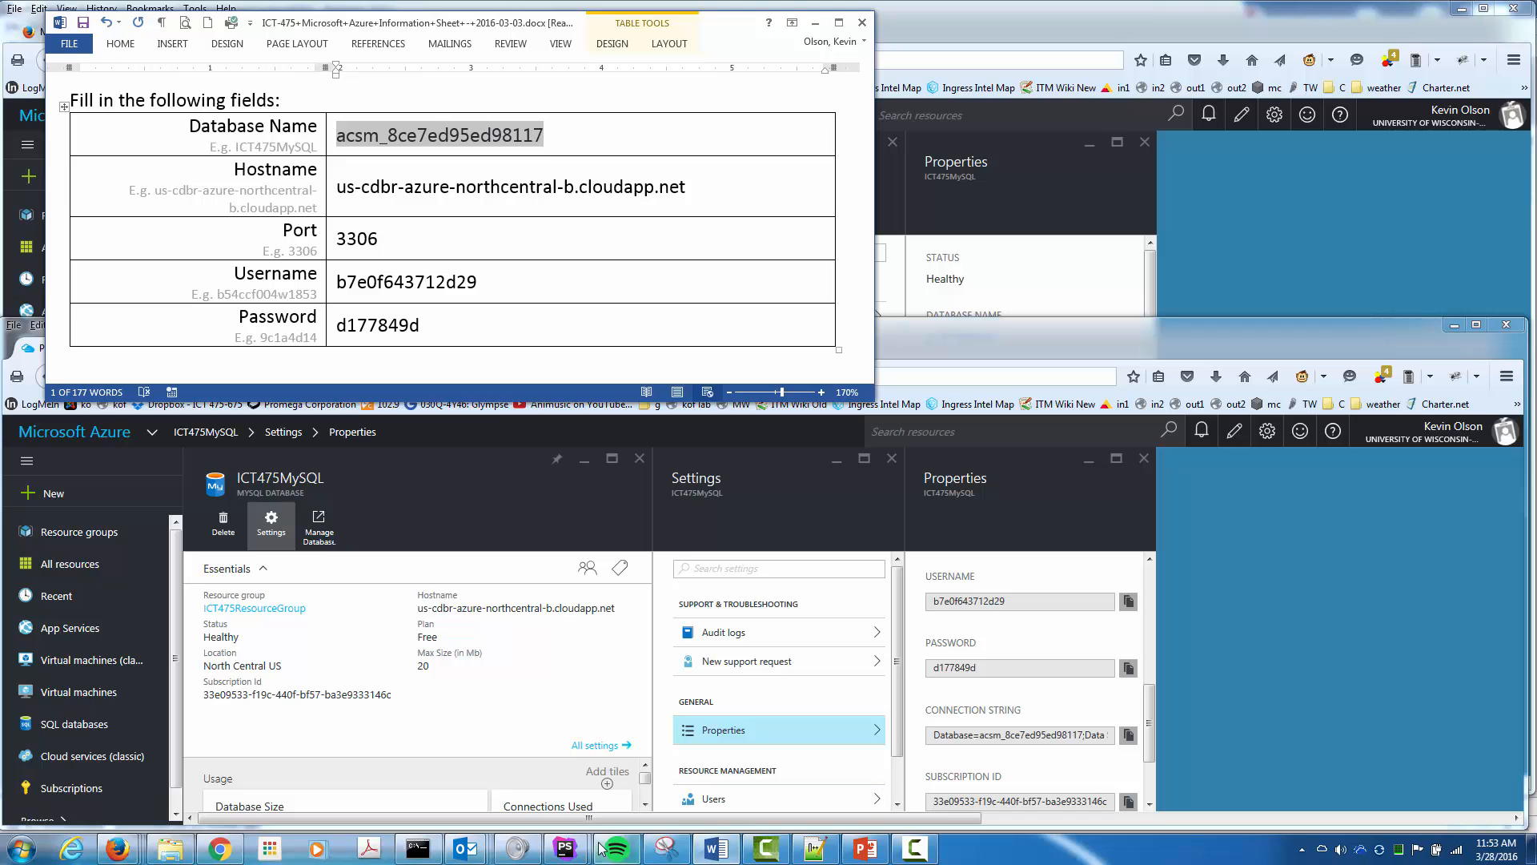
# Switch to PhpStorm, set the data source's Database to acsm_8ce7ed95ed98117, and test the connection
pyautogui.click(568, 852)
pyautogui.click(721, 761)
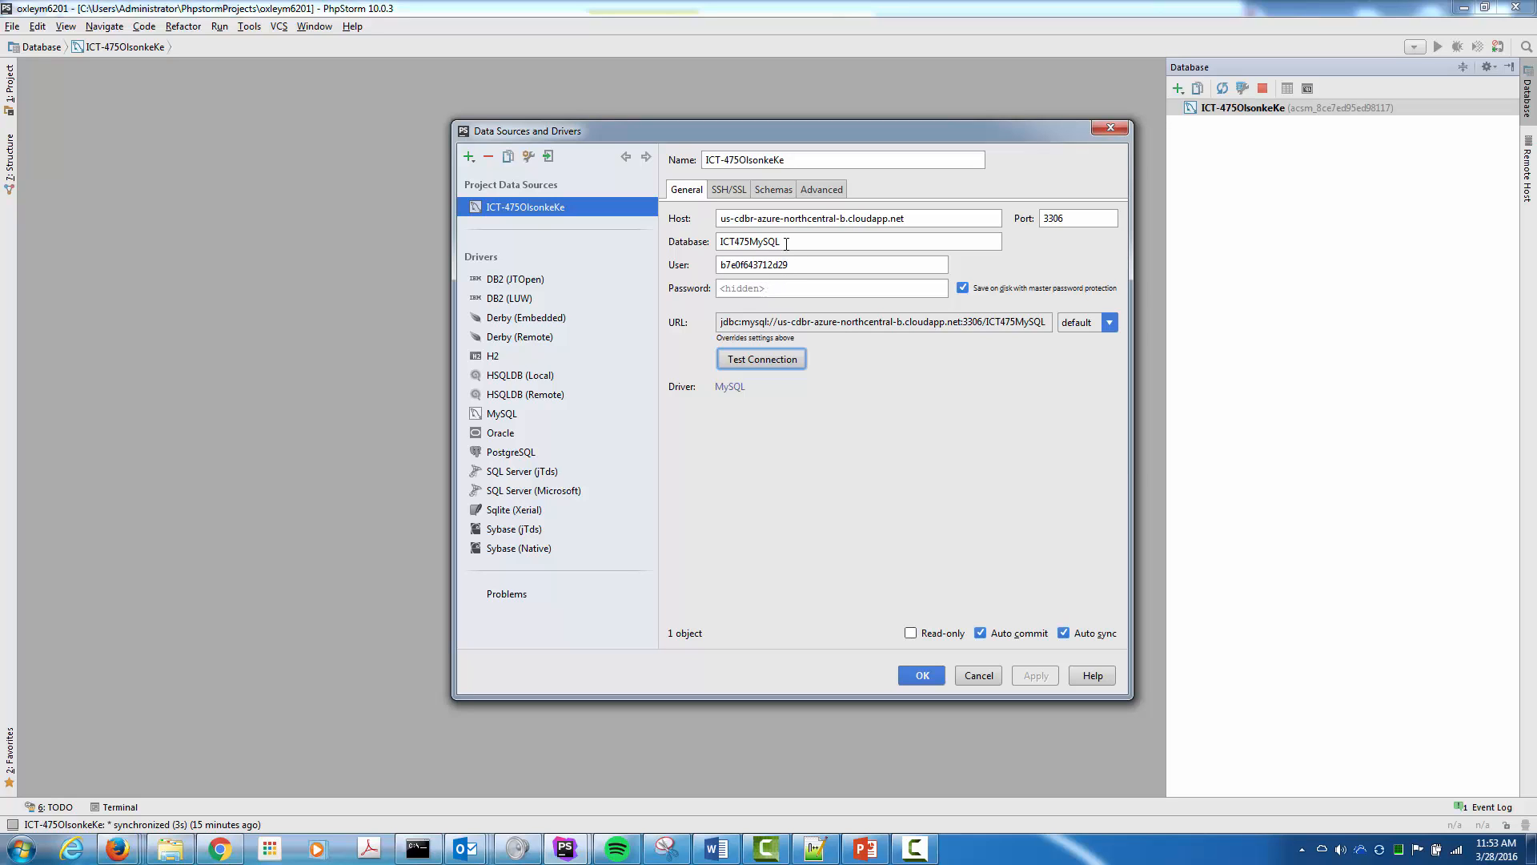
pyautogui.moveTo(788, 243); pyautogui.dragTo(709, 282)
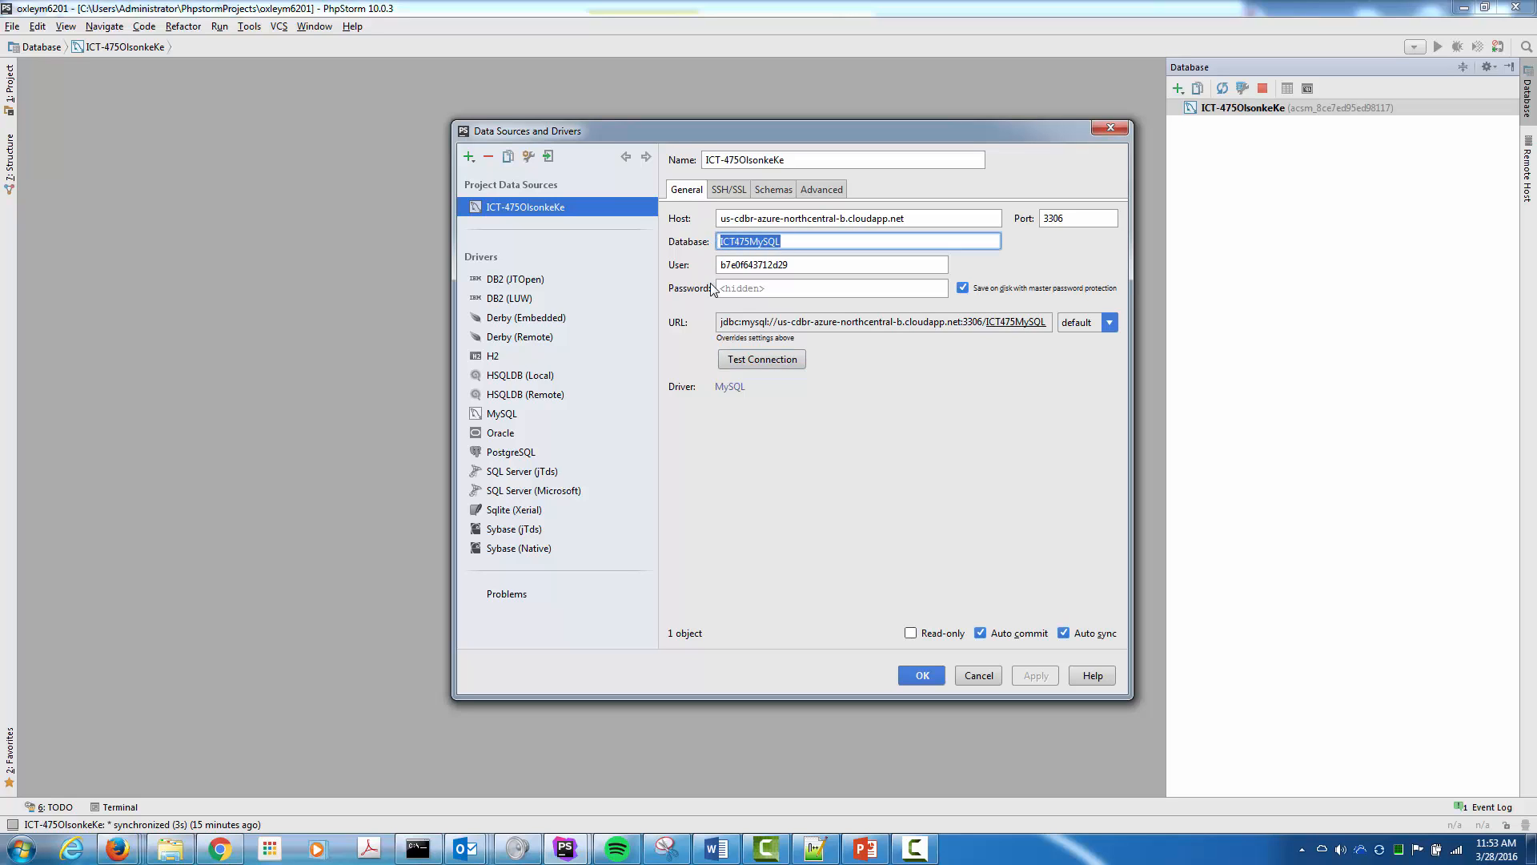
pyautogui.hotkey('ctrl', 'v')
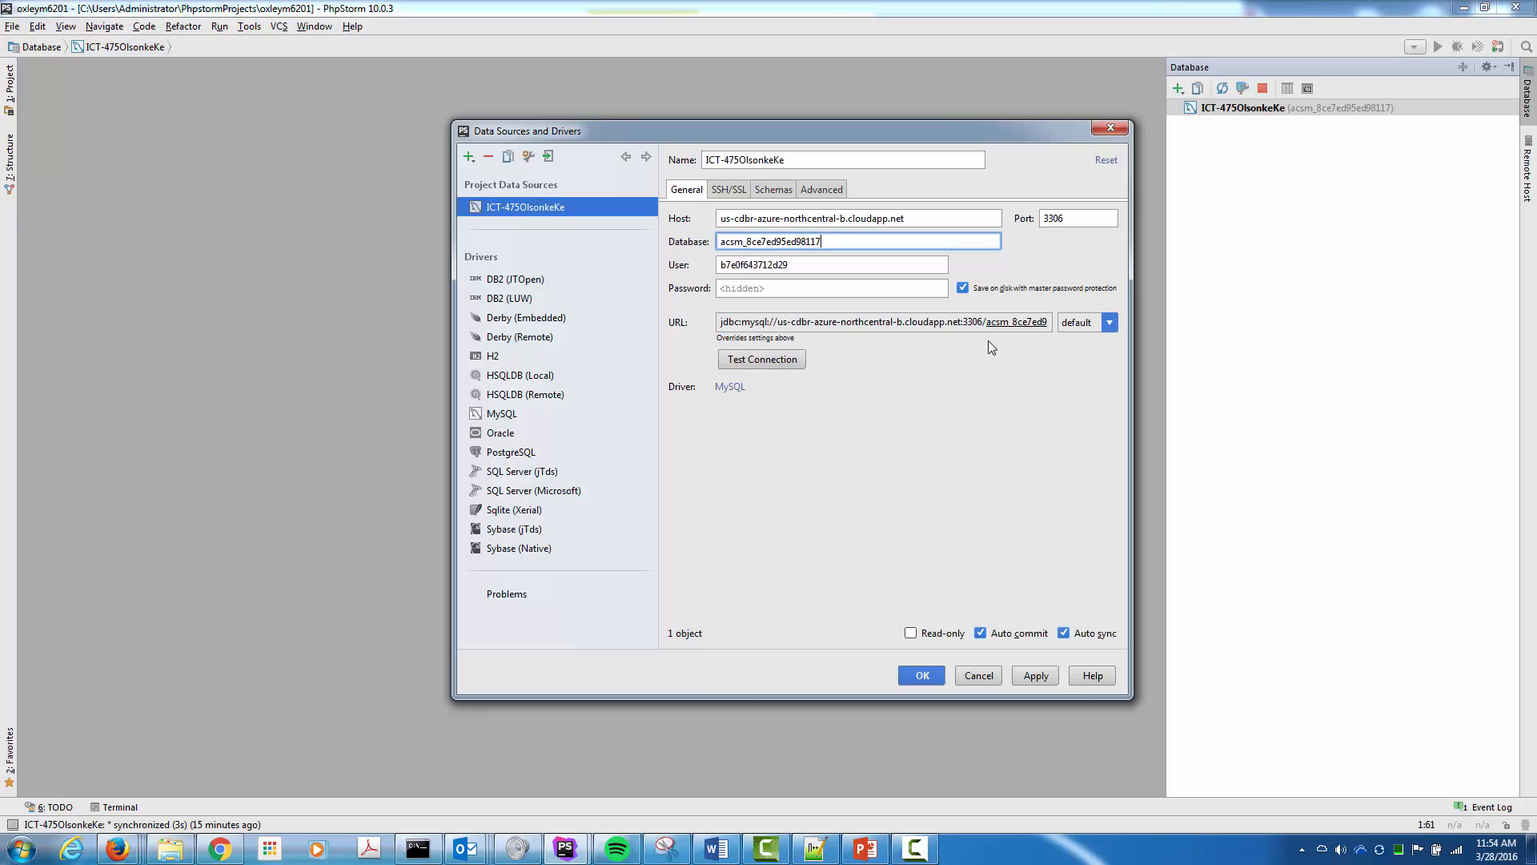
pyautogui.click(773, 362)
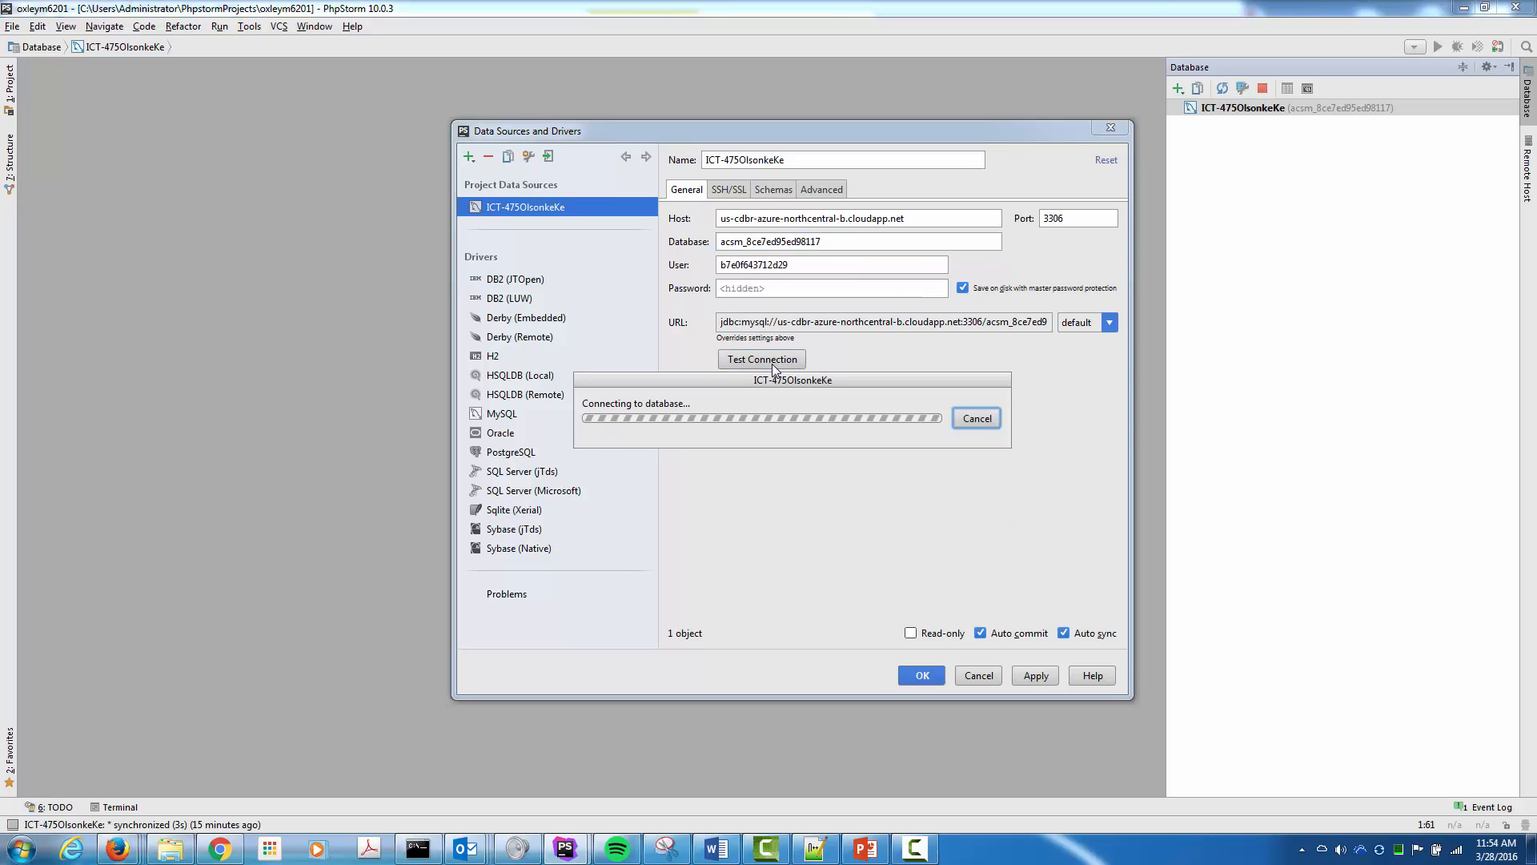